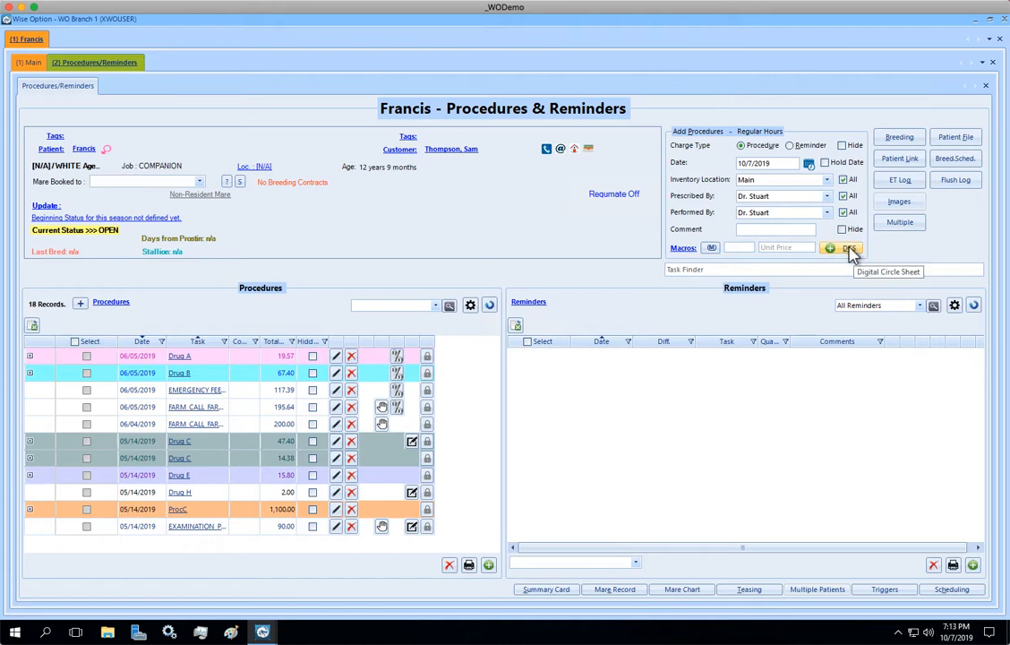
# Open the Digital Circle Sheet, collapse the shared groups, and create a favorite DCS group named Repro
pyautogui.click(849, 249)
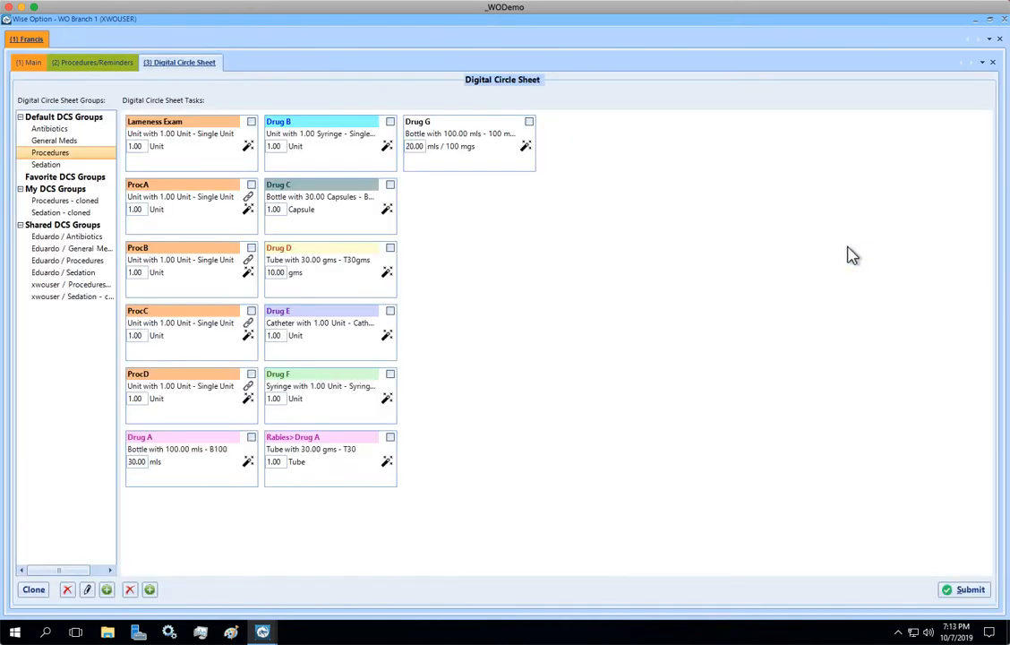
pyautogui.click(21, 225)
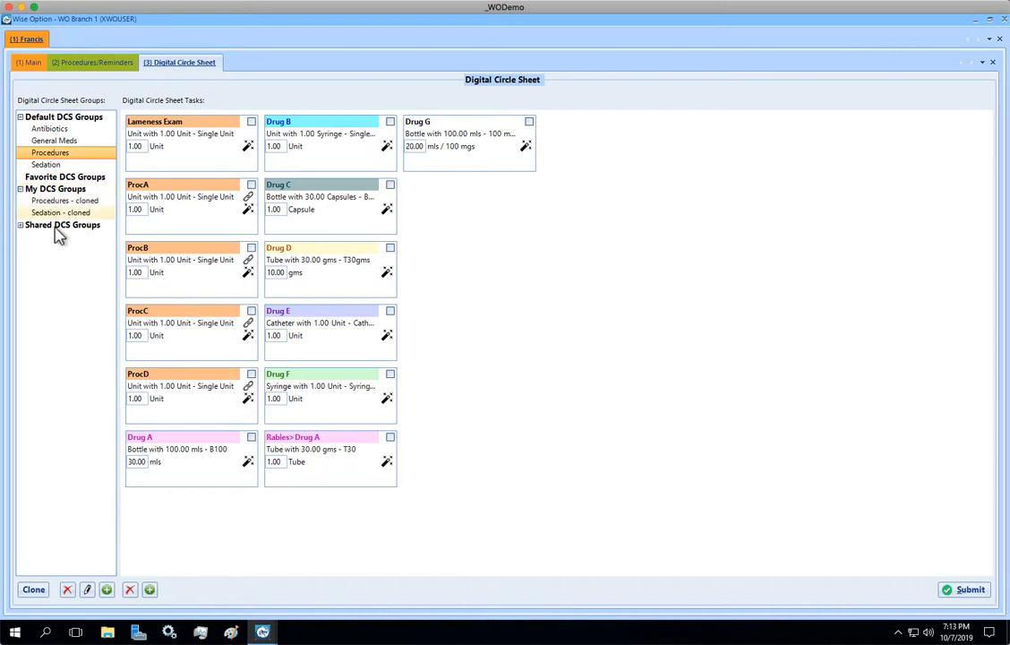
pyautogui.click(107, 590)
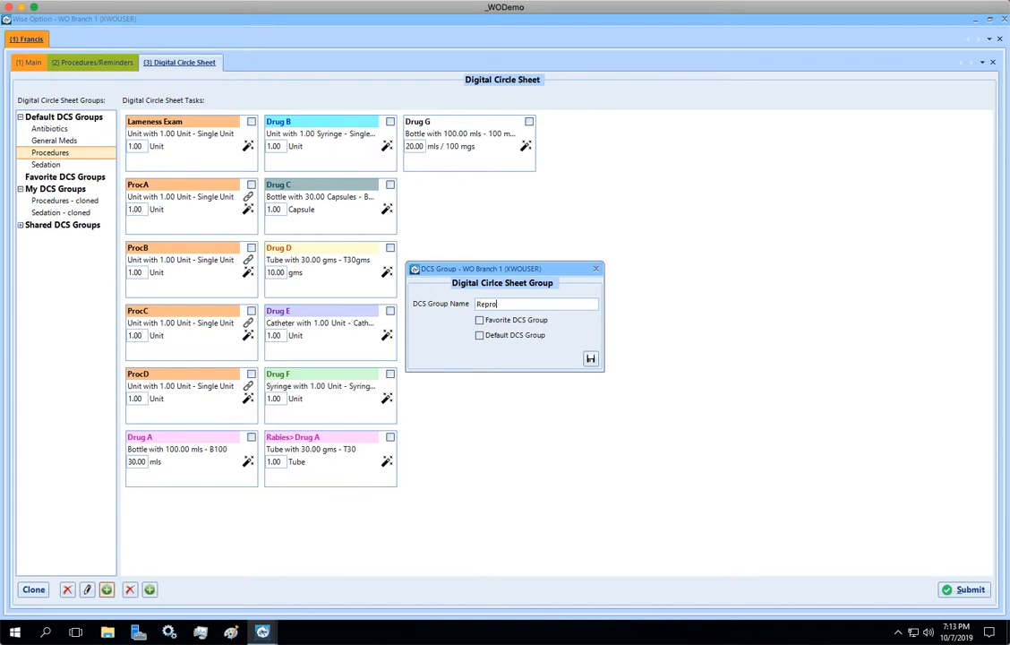
pyautogui.click(479, 320)
pyautogui.click(590, 359)
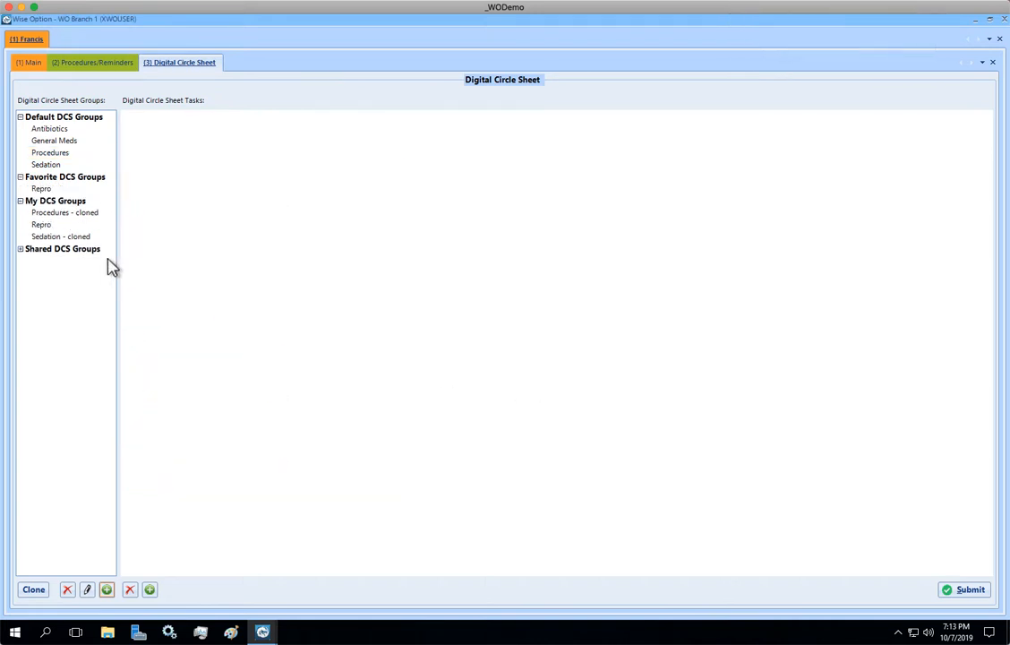
# Create another favorite DCS group named Lameness
pyautogui.click(107, 589)
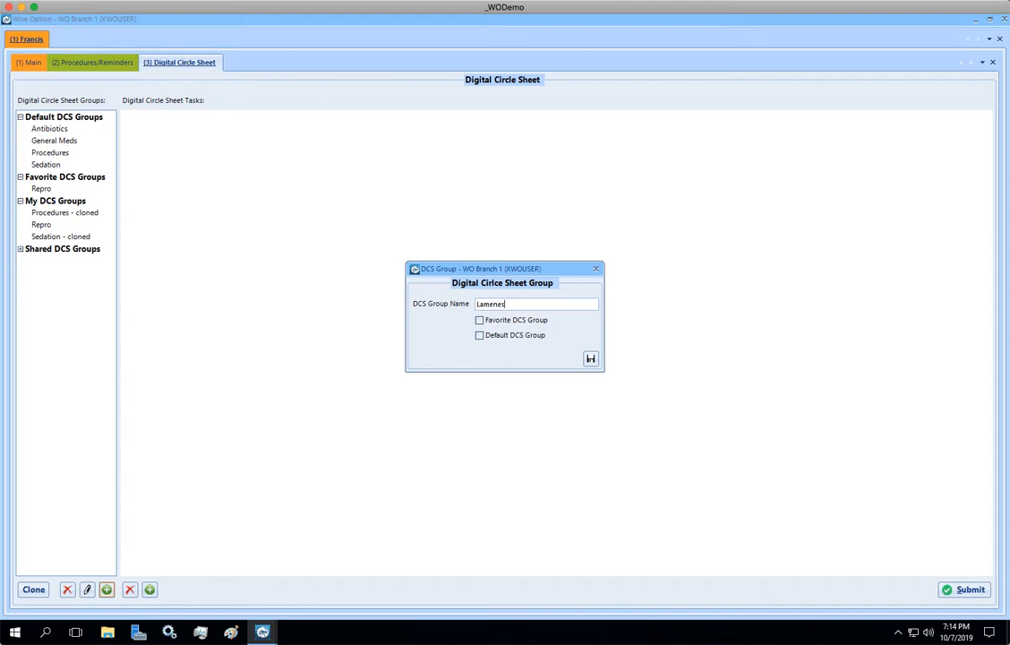
pyautogui.click(479, 320)
pyautogui.click(591, 360)
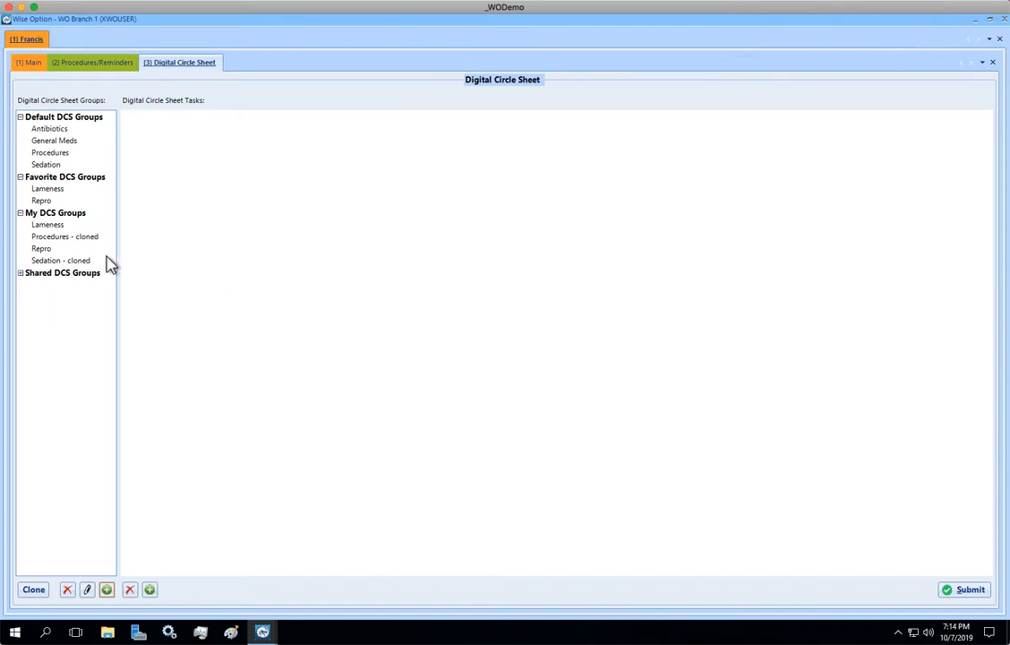
# Add the Lameness Exam task to the Lameness group under My DCS Groups, using the single unit container
pyautogui.click(56, 228)
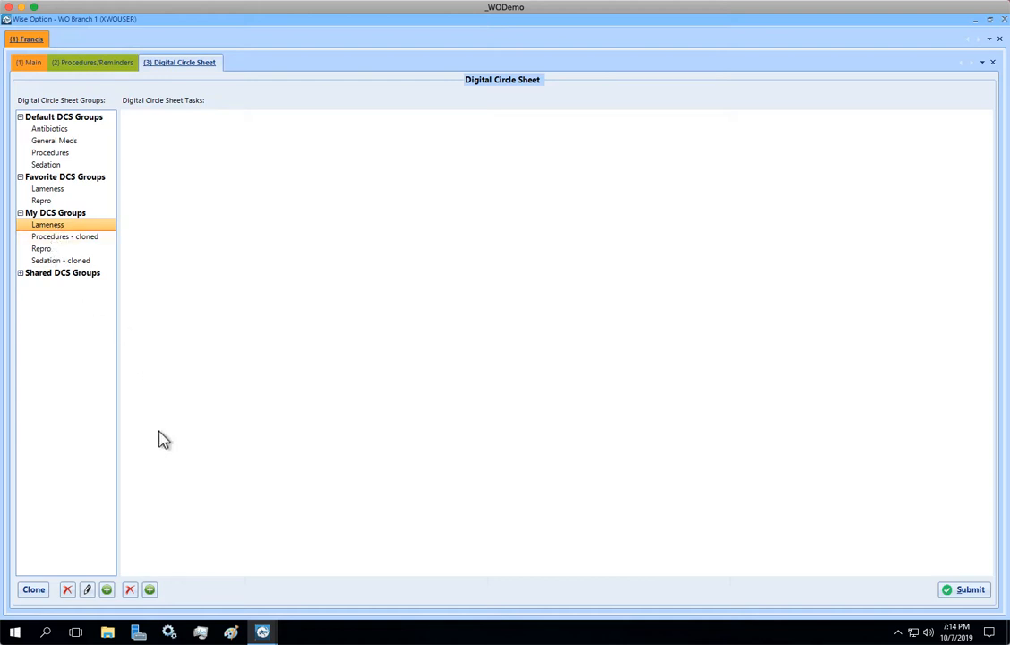
pyautogui.click(151, 591)
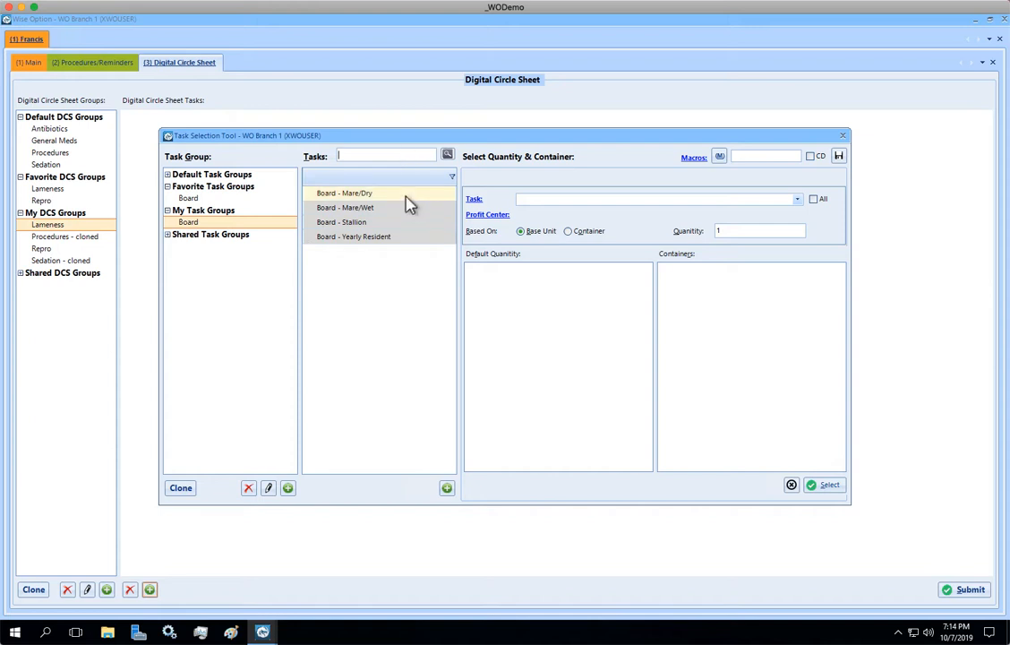
pyautogui.write('lame')
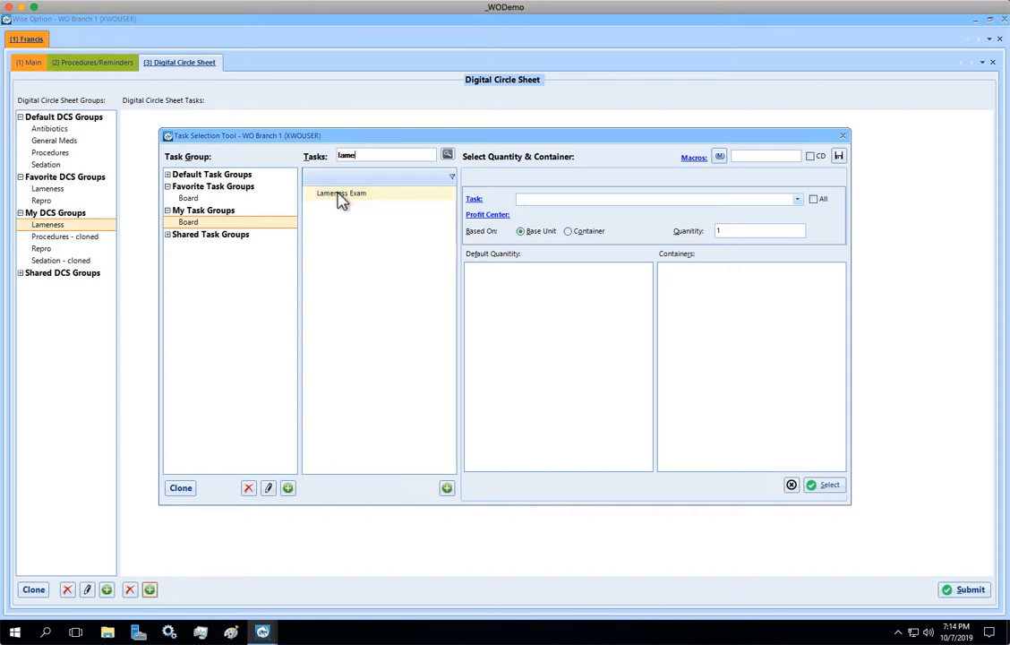
pyautogui.click(340, 197)
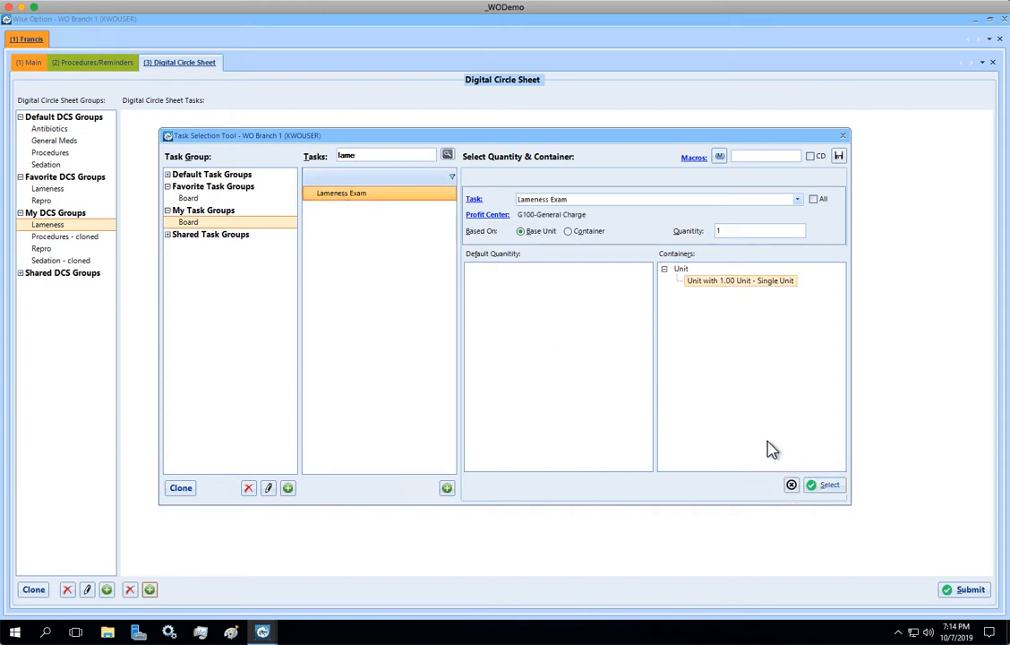
pyautogui.click(826, 488)
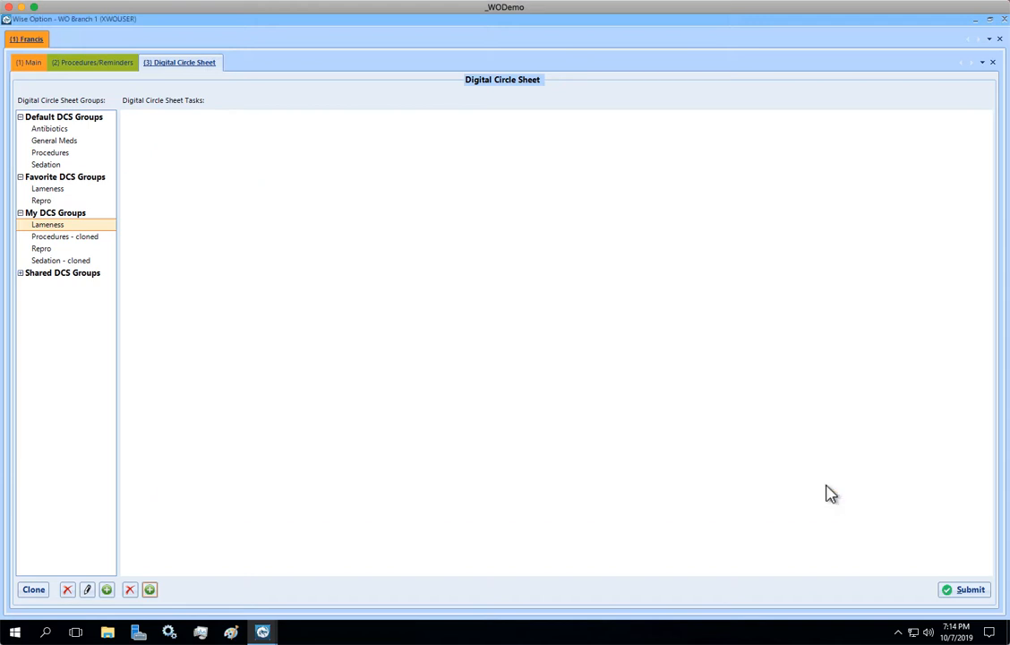
# Add Drug A to the Lameness group with the 100 gms tube container and a quantity of 10
pyautogui.click(151, 588)
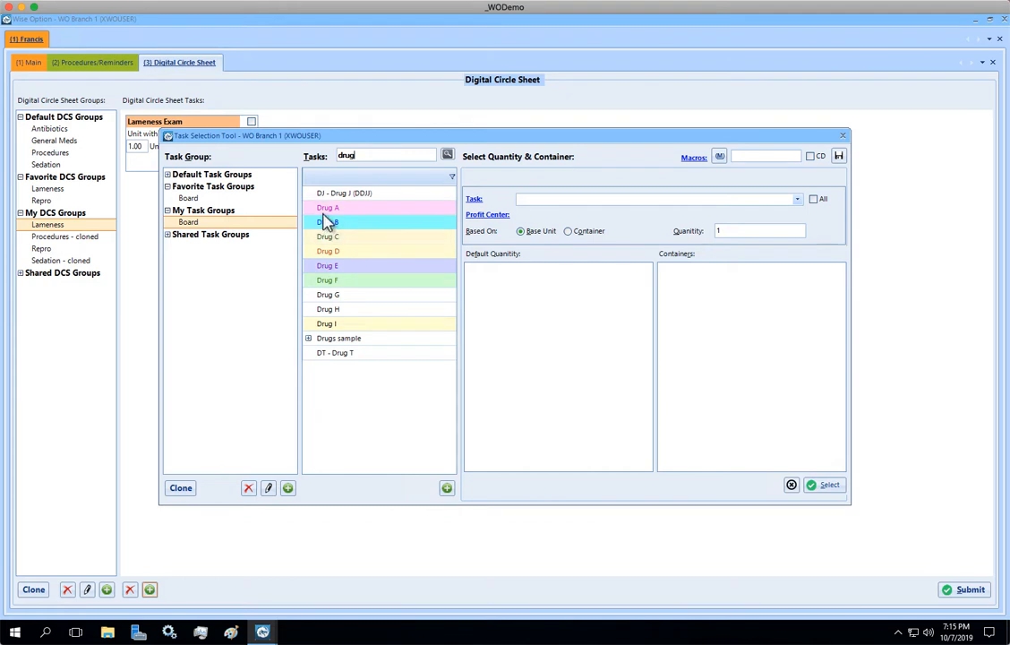
pyautogui.click(328, 209)
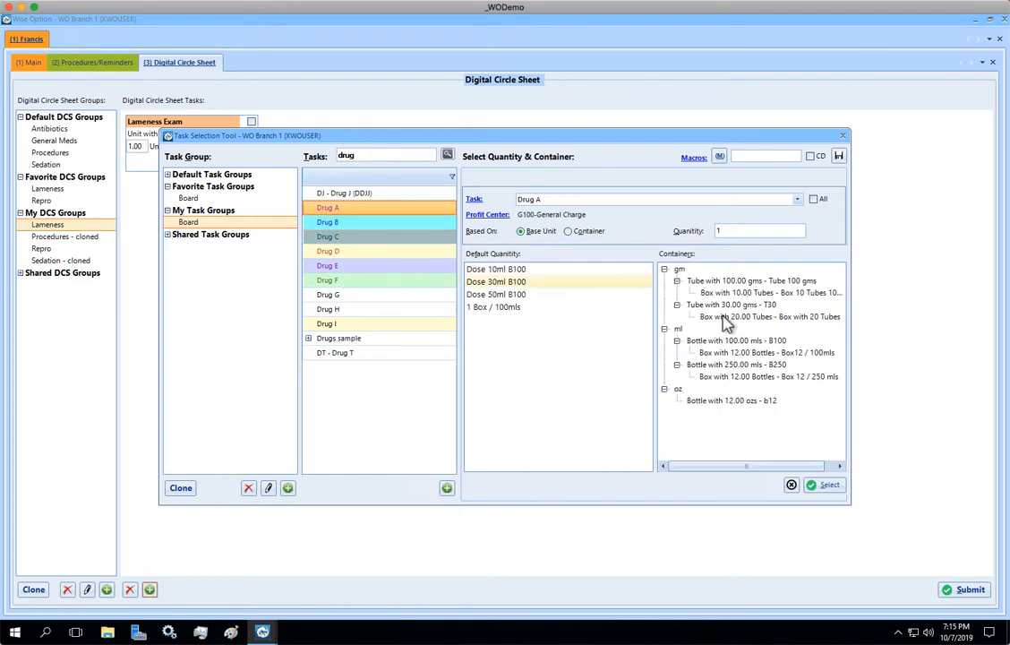
pyautogui.click(731, 282)
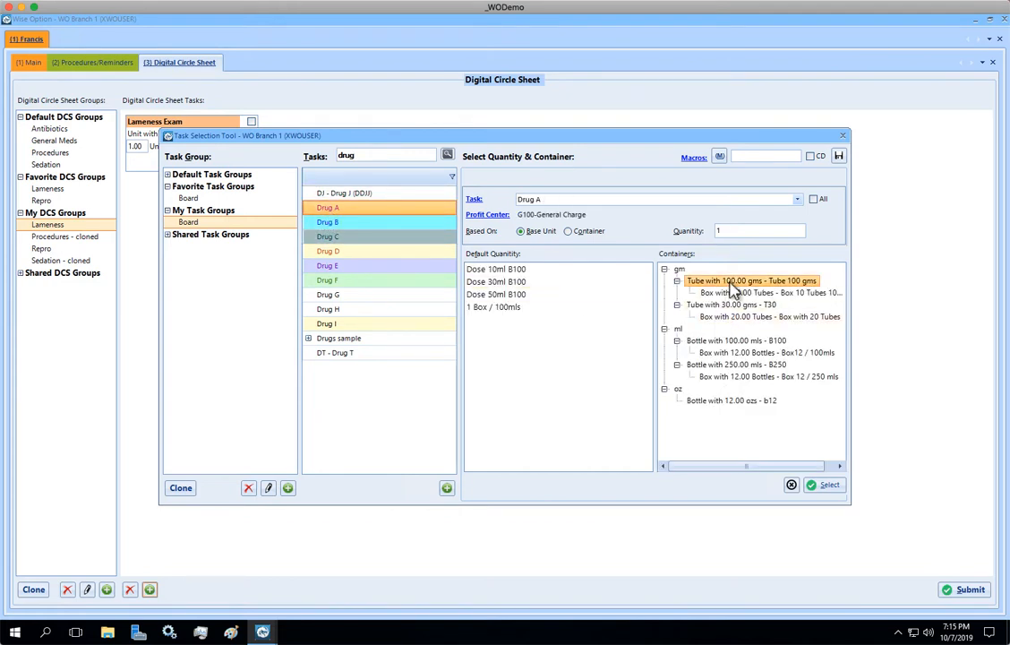
pyautogui.click(754, 231)
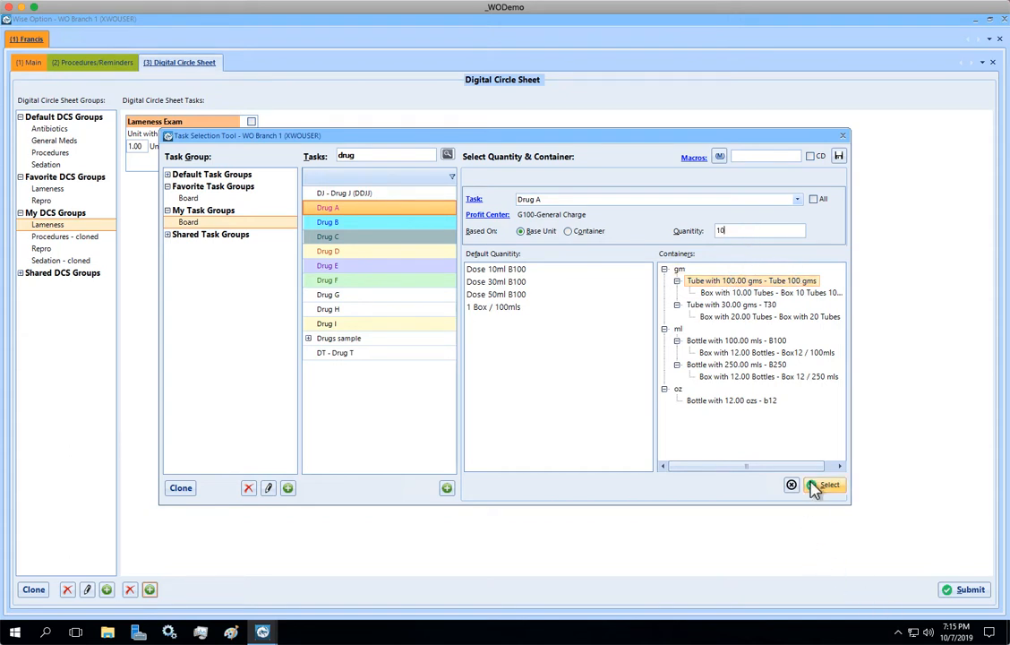
pyautogui.click(813, 487)
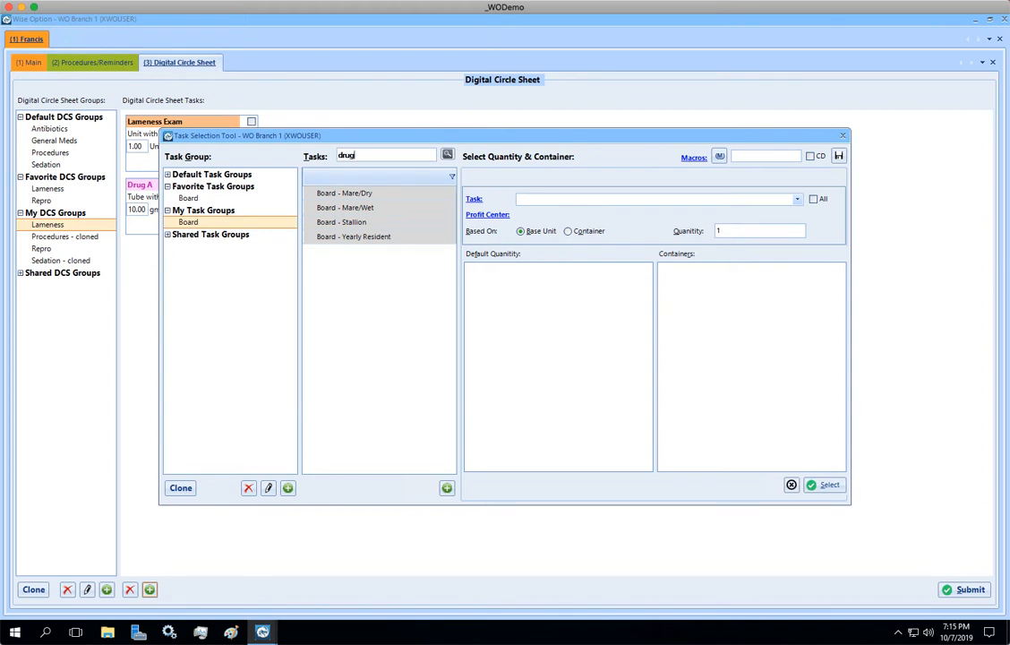
# Add a second Drug A task to the Lameness group with the 100 gms tube and a quantity of 20
pyautogui.click(340, 208)
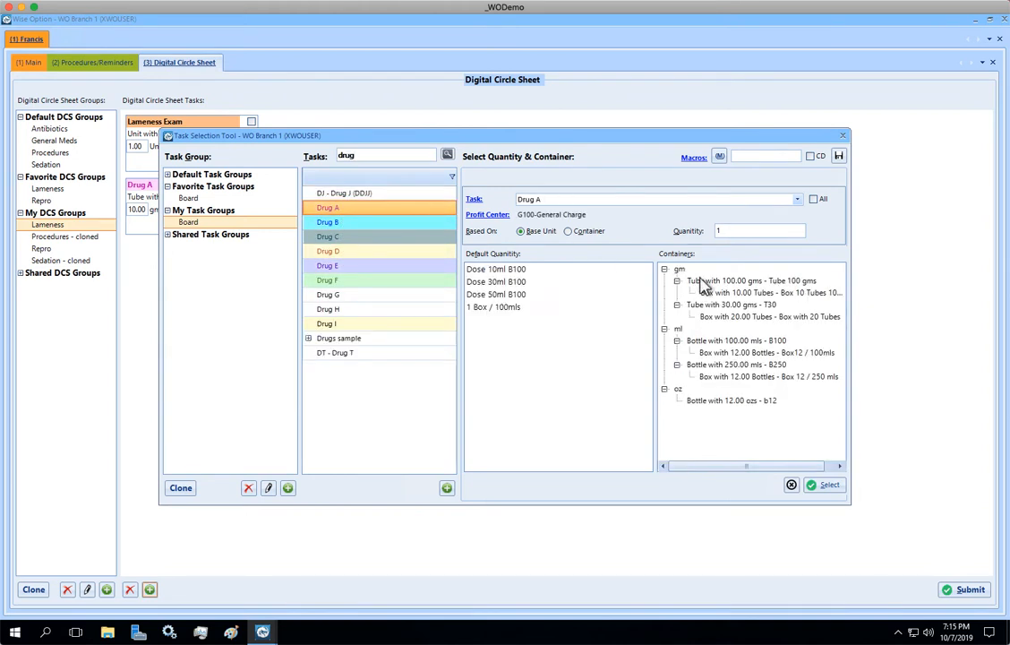
pyautogui.click(705, 282)
pyautogui.click(729, 231)
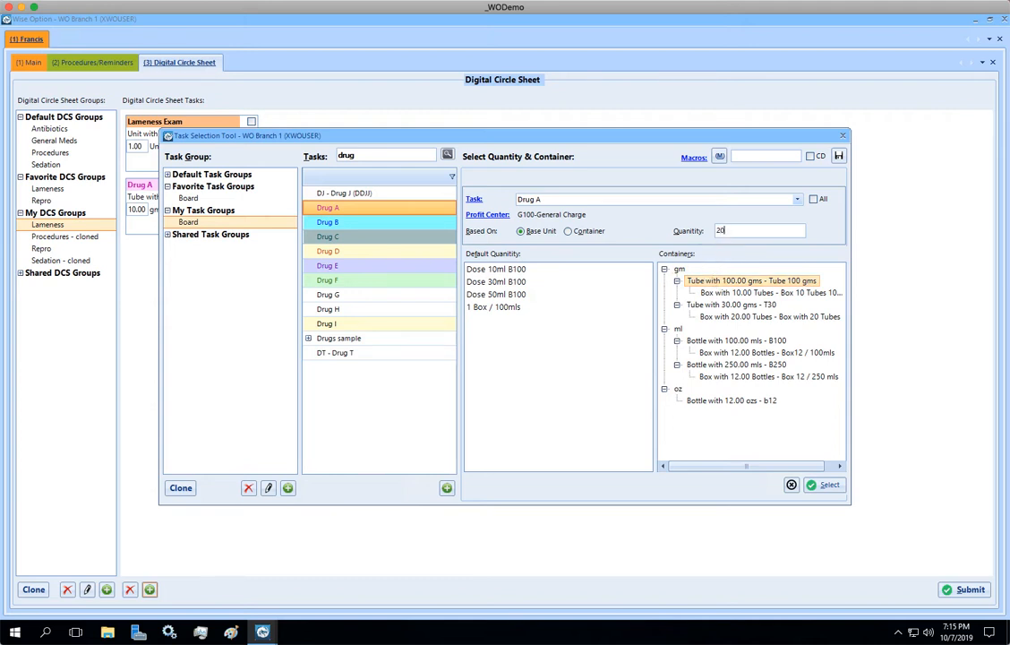
pyautogui.click(822, 488)
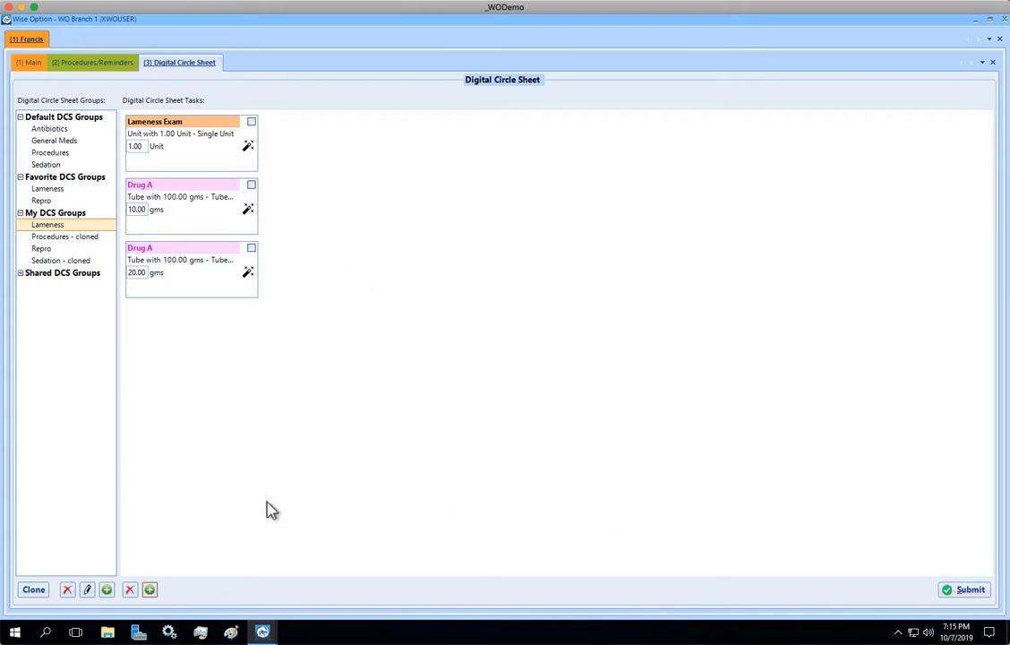
# Add Drug F to the Lameness group with the 1.00 ml single unit container and a quantity of 5
pyautogui.click(153, 590)
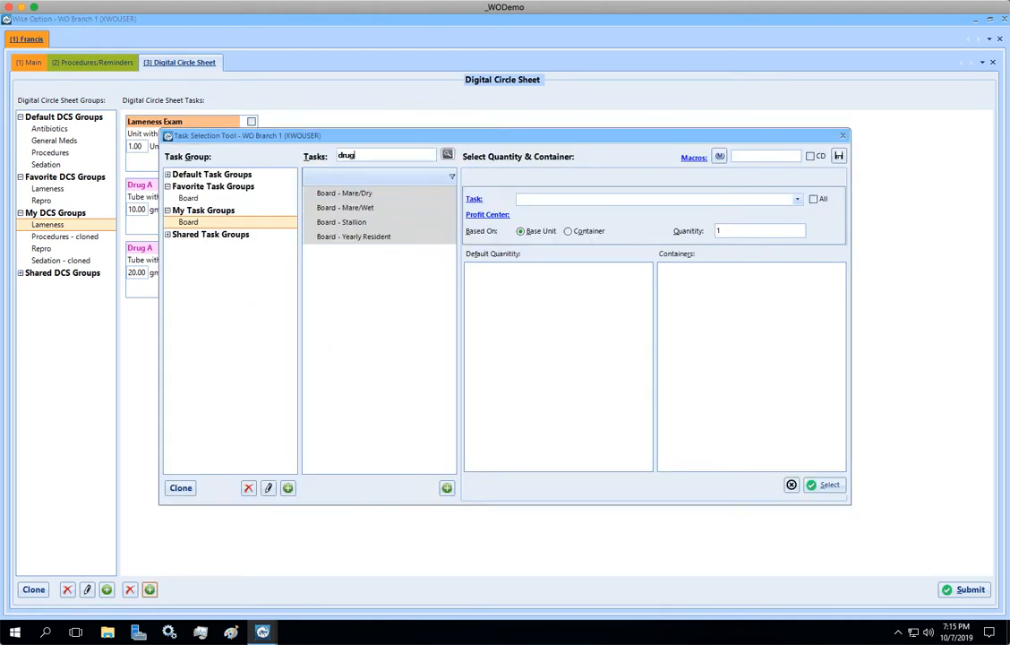
pyautogui.press('Return')
pyautogui.click(337, 282)
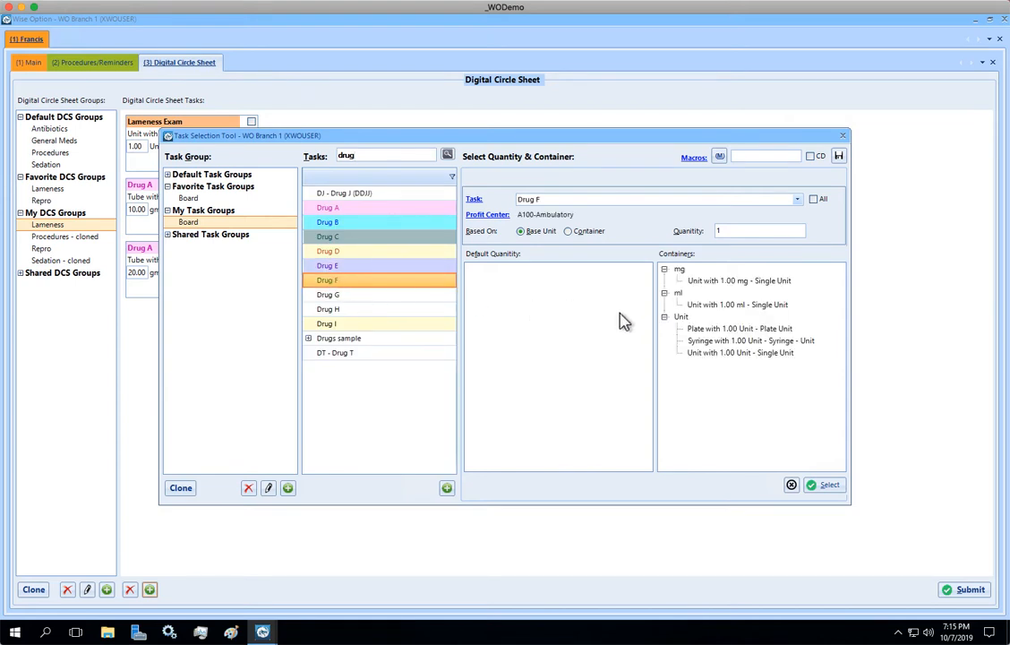
pyautogui.click(696, 309)
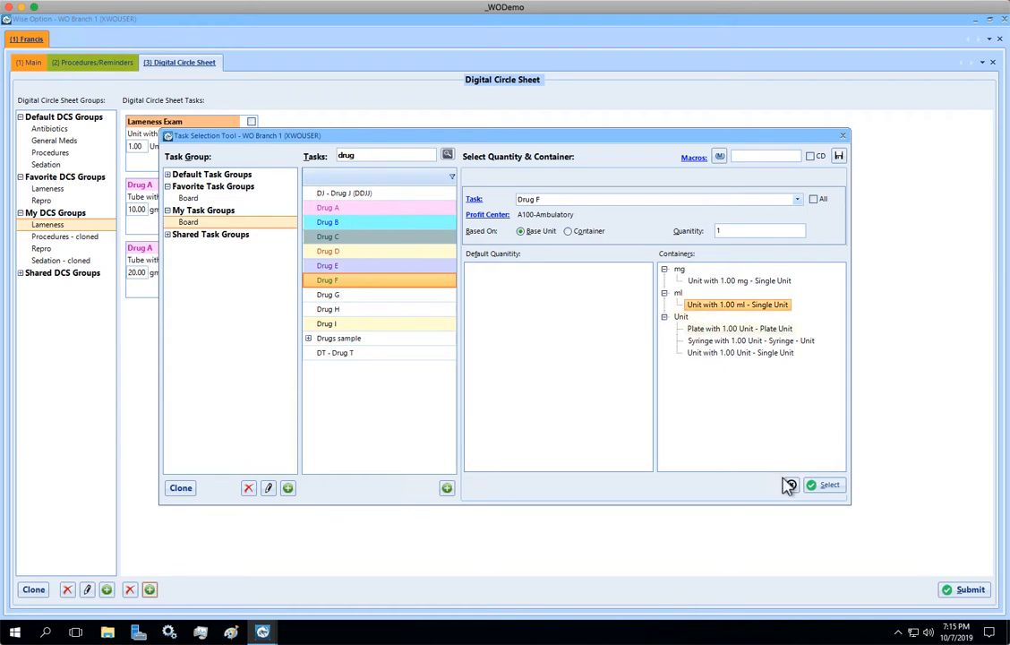
pyautogui.click(759, 231)
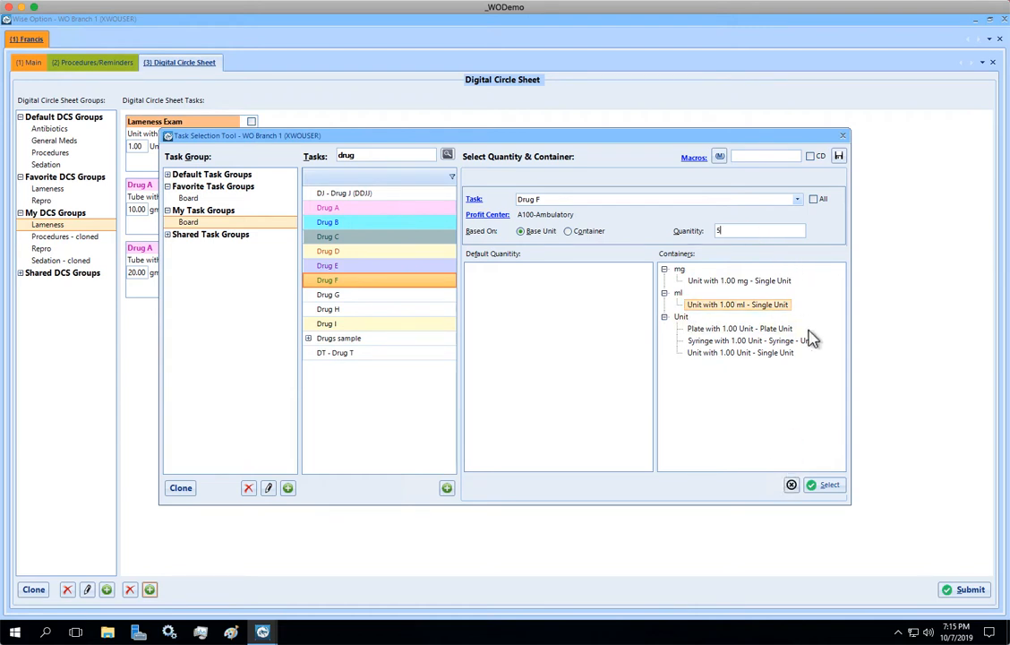
pyautogui.click(820, 484)
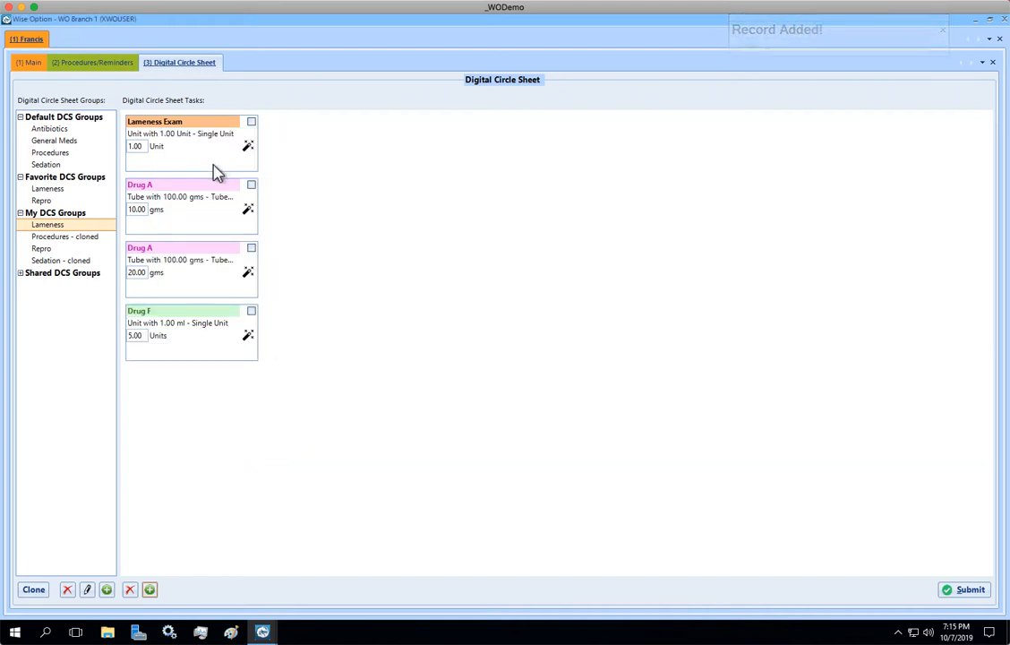
# Add the Palpation task to the Repro group under My DCS Groups, finding it with the search text "palp"
pyautogui.click(42, 248)
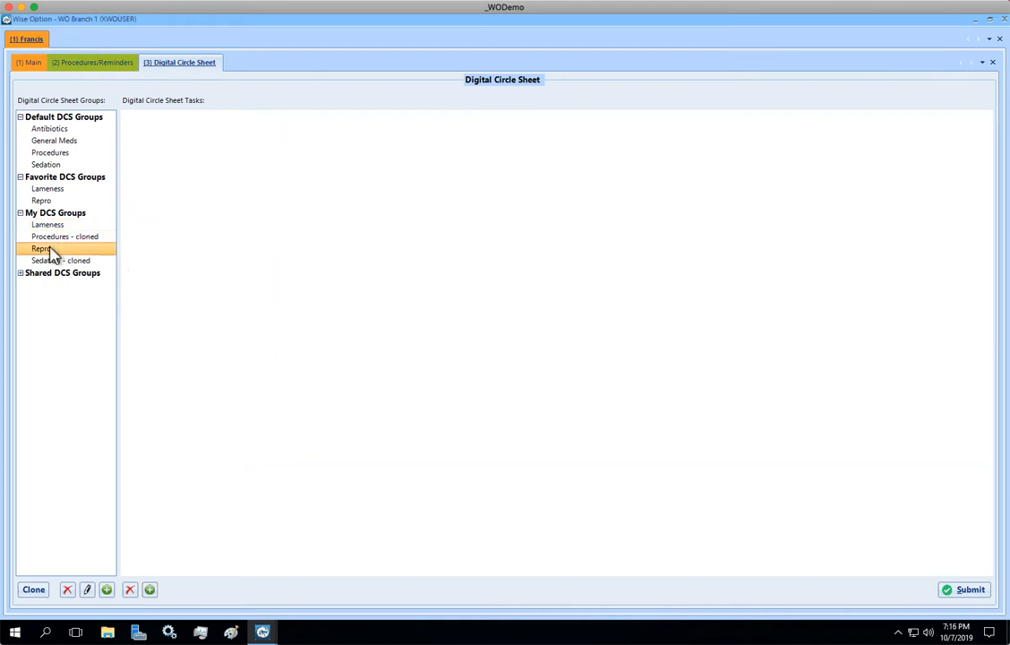
pyautogui.click(149, 589)
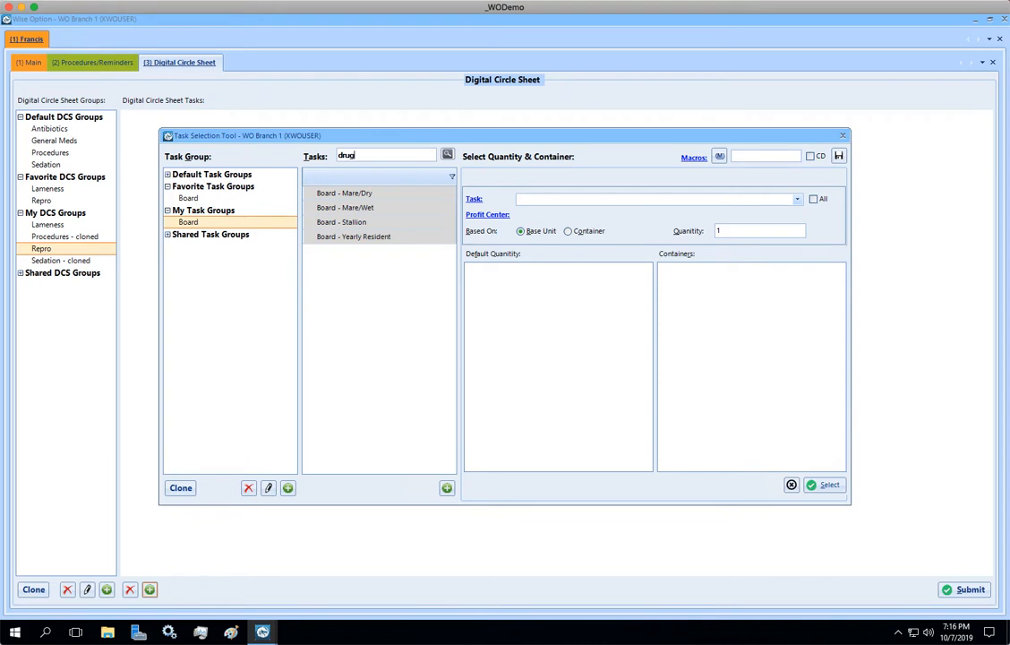
pyautogui.press('Return')
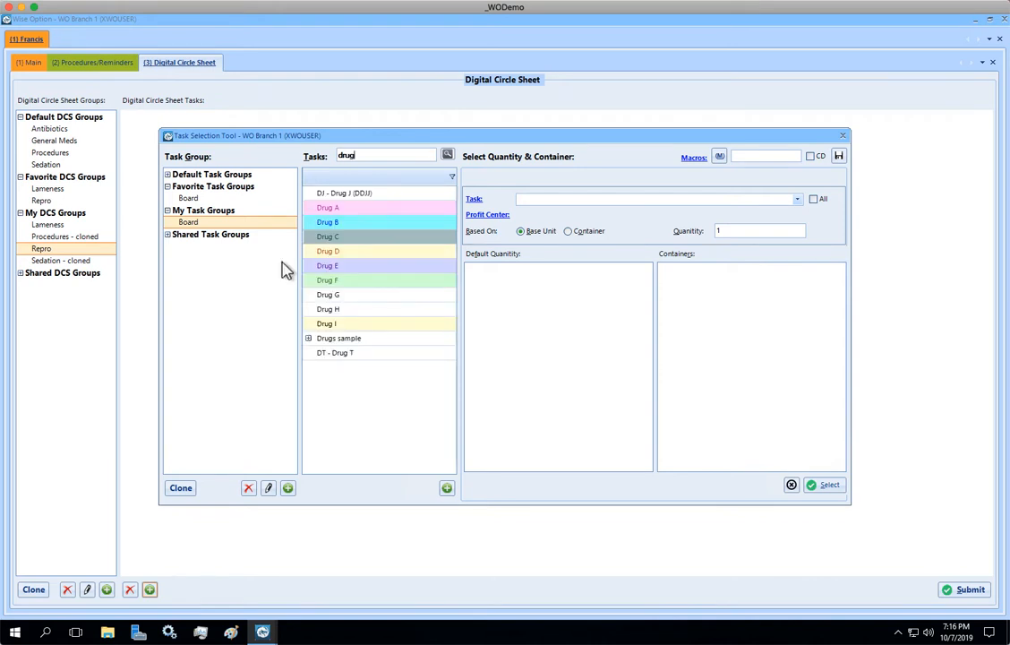
pyautogui.moveTo(365, 157); pyautogui.dragTo(320, 158)
pyautogui.write('palap')
pyautogui.press('Return')
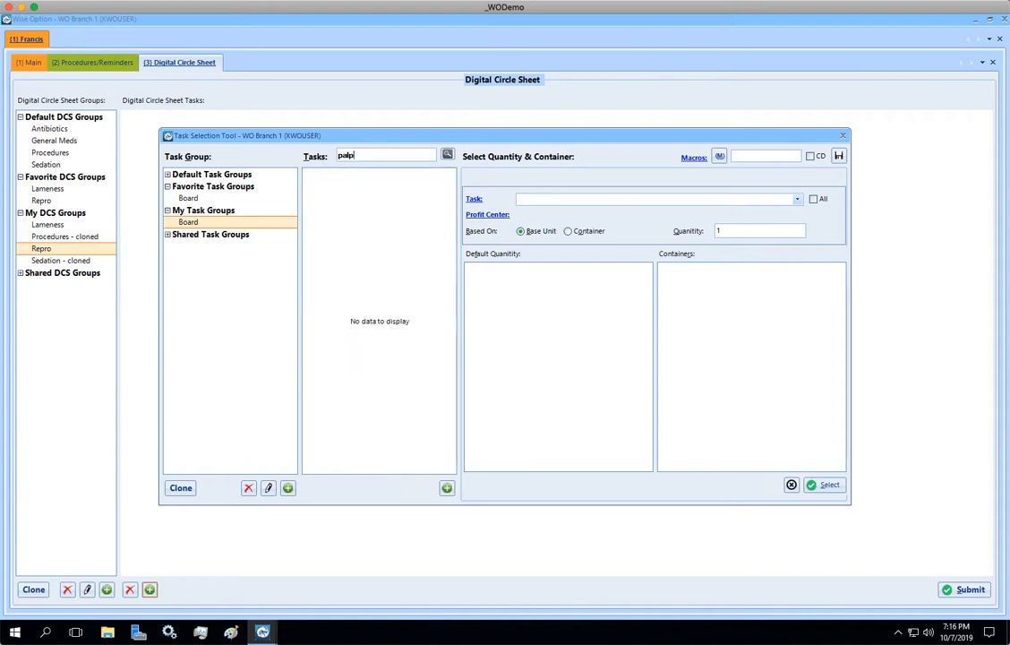
pyautogui.press('Return')
pyautogui.click(334, 197)
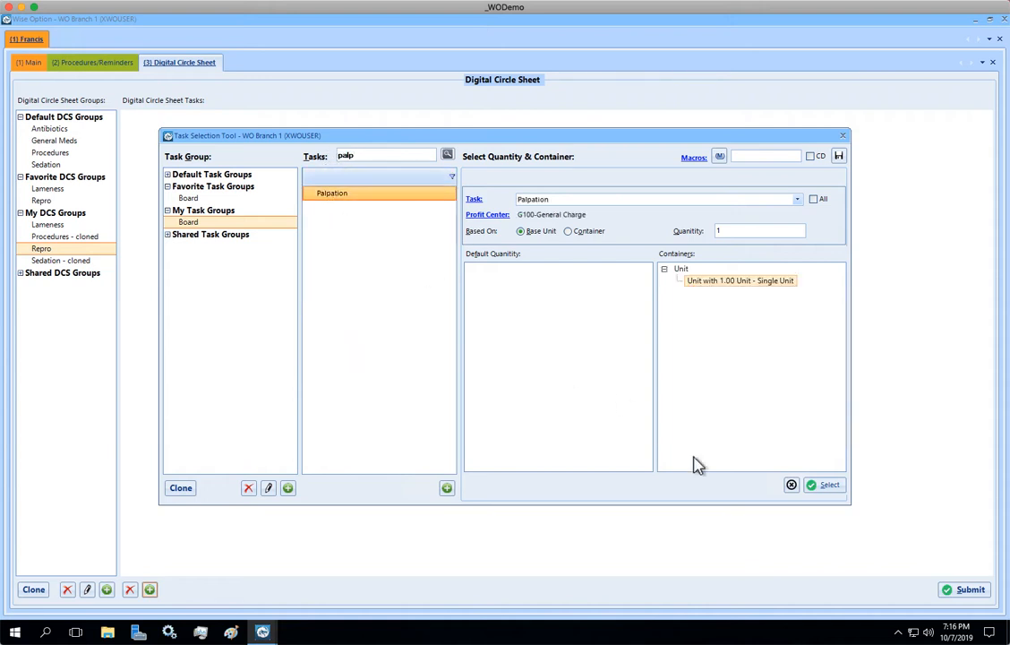
pyautogui.click(828, 488)
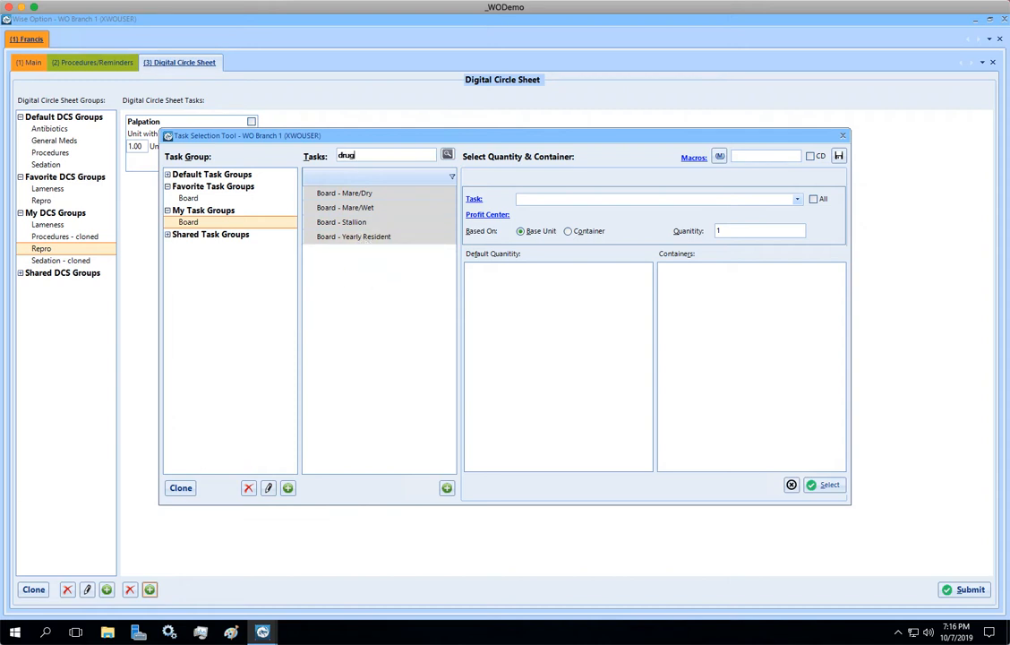
# Add Drug G to the Repro group with the 100 mls B100 - ml/100mgs bottle and a quantity of 20
pyautogui.press('Return')
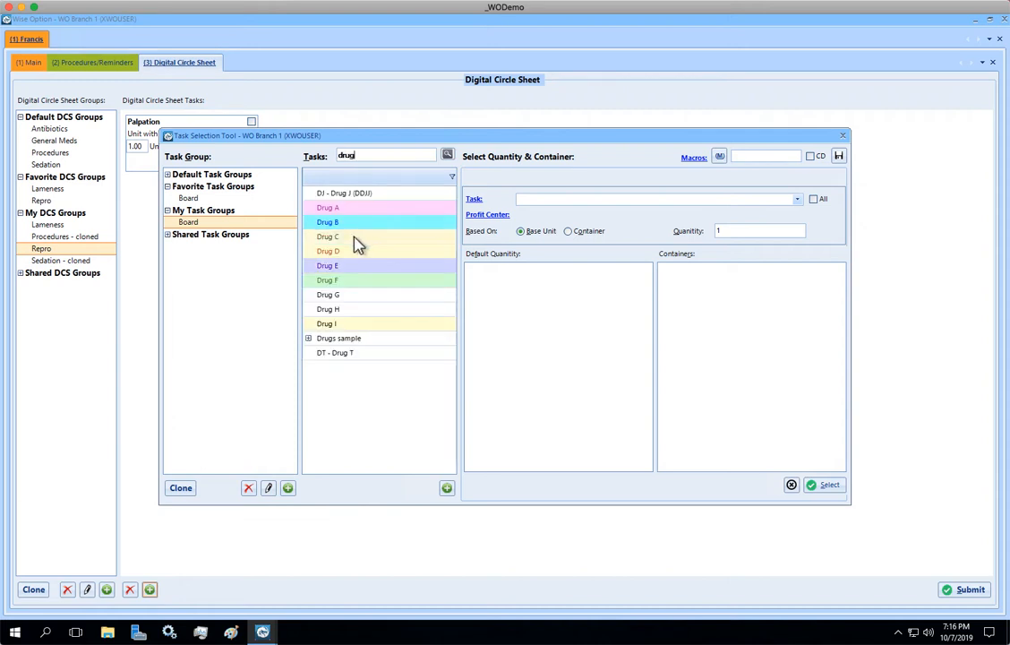
pyautogui.click(330, 296)
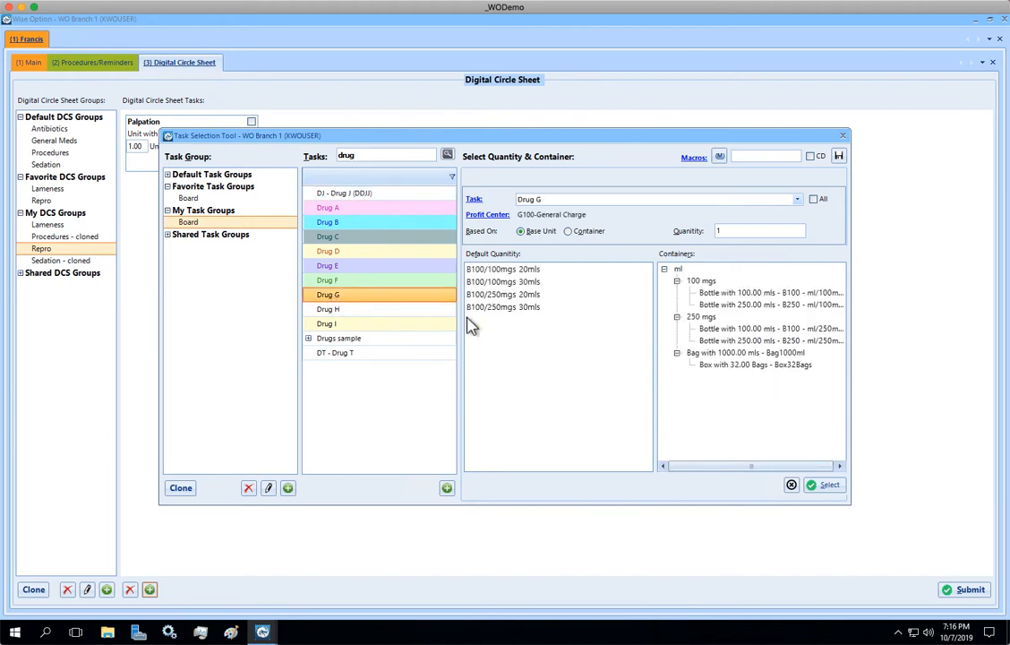
pyautogui.click(754, 294)
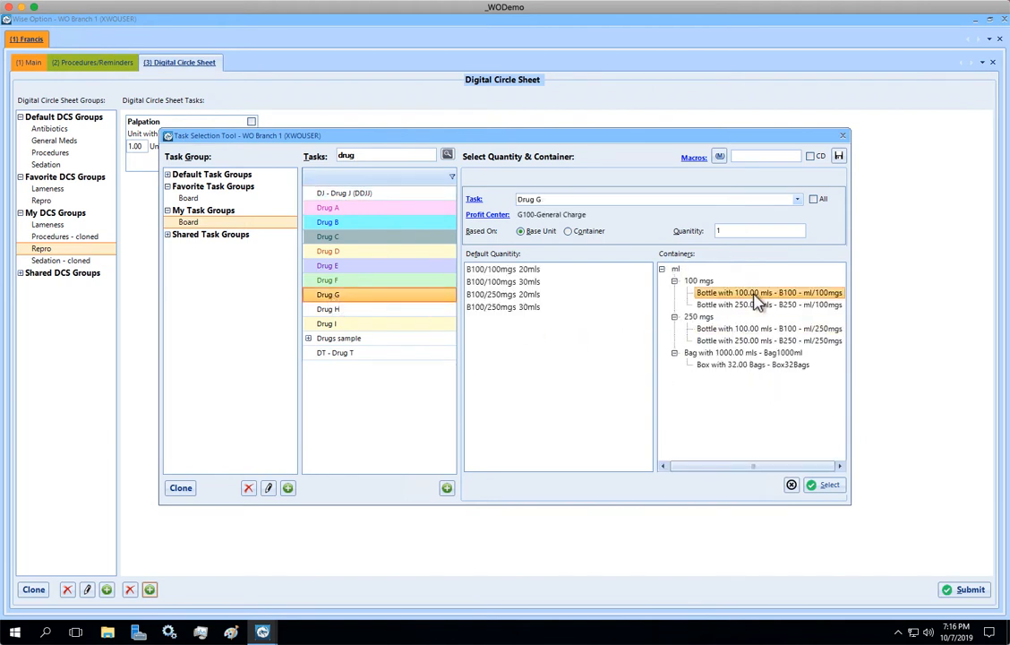
pyautogui.doubleClick(748, 231)
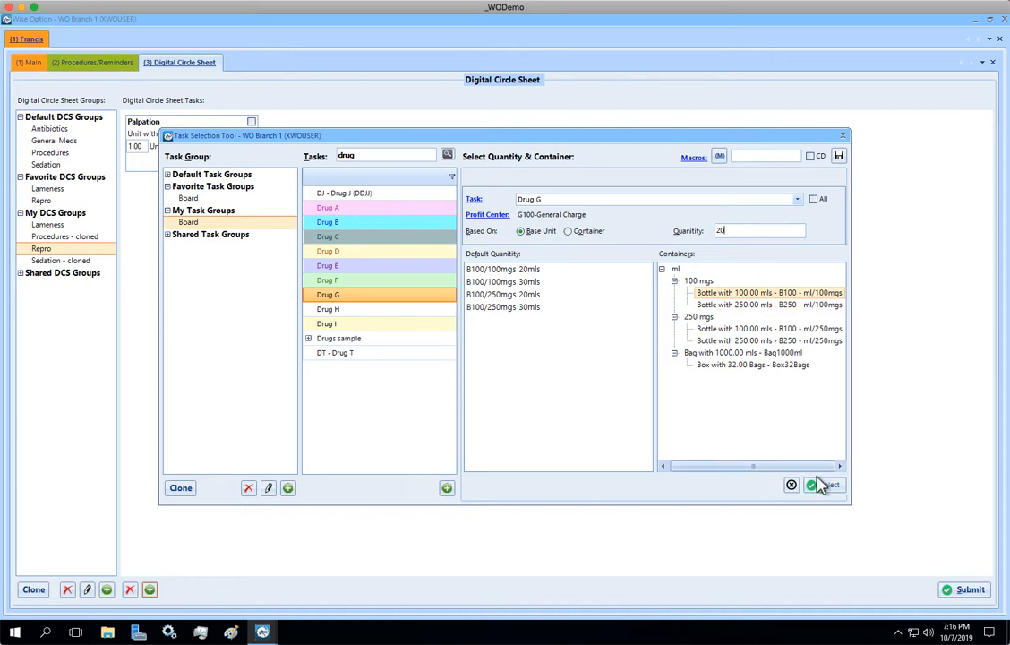
pyautogui.click(840, 476)
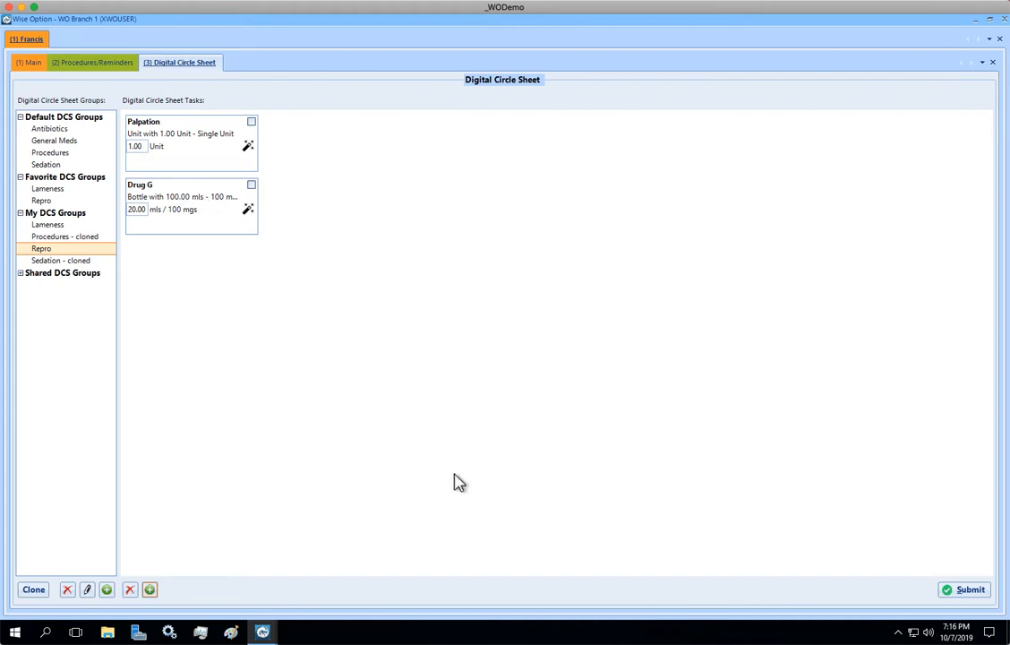
# Add Drug H to the Repro group with the 30-tablet 100 mg bottle (100mb/B30) and a quantity of 5
pyautogui.doubleClick(250, 467)
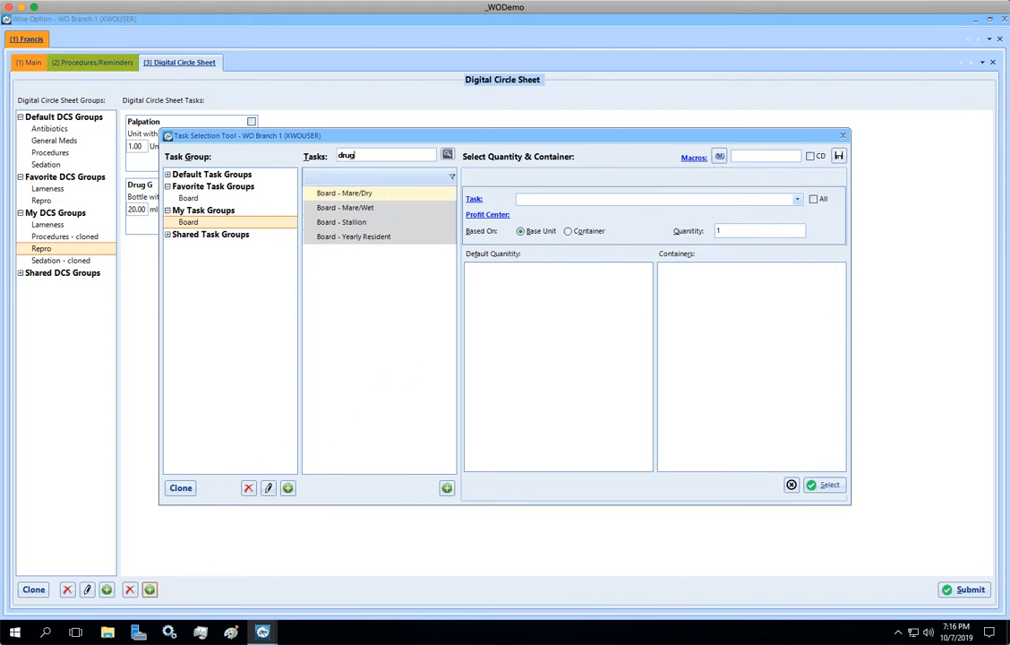
pyautogui.press('Return')
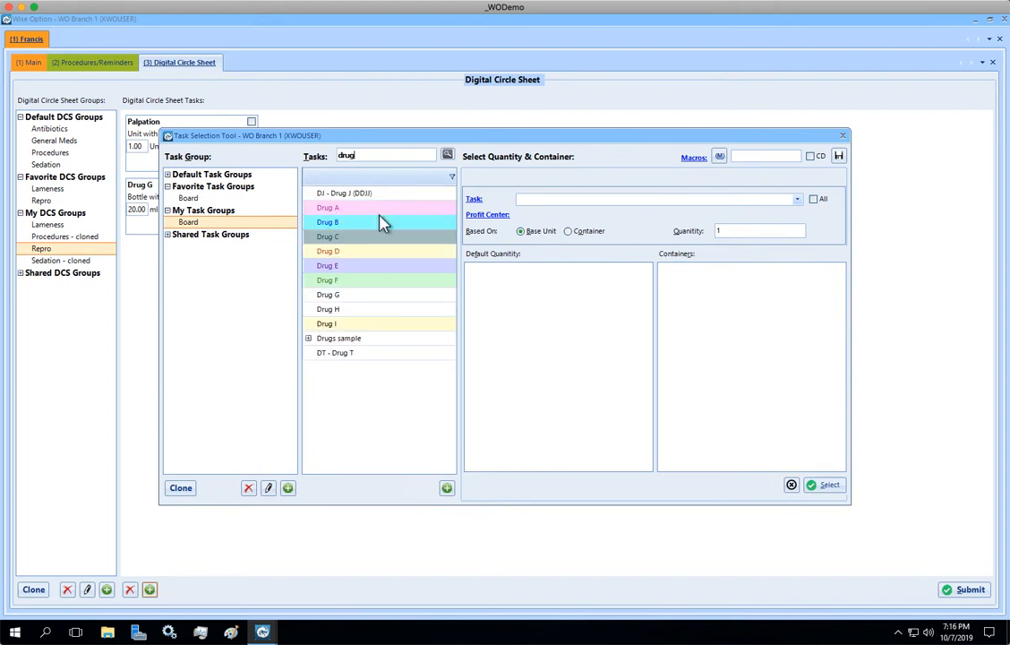
pyautogui.click(343, 309)
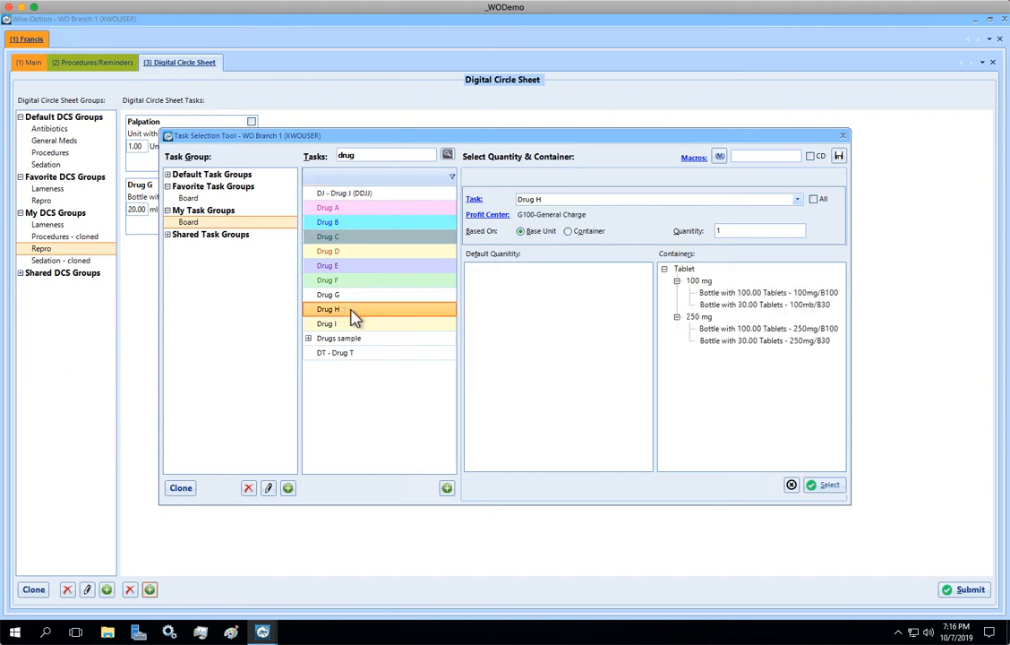
pyautogui.click(716, 306)
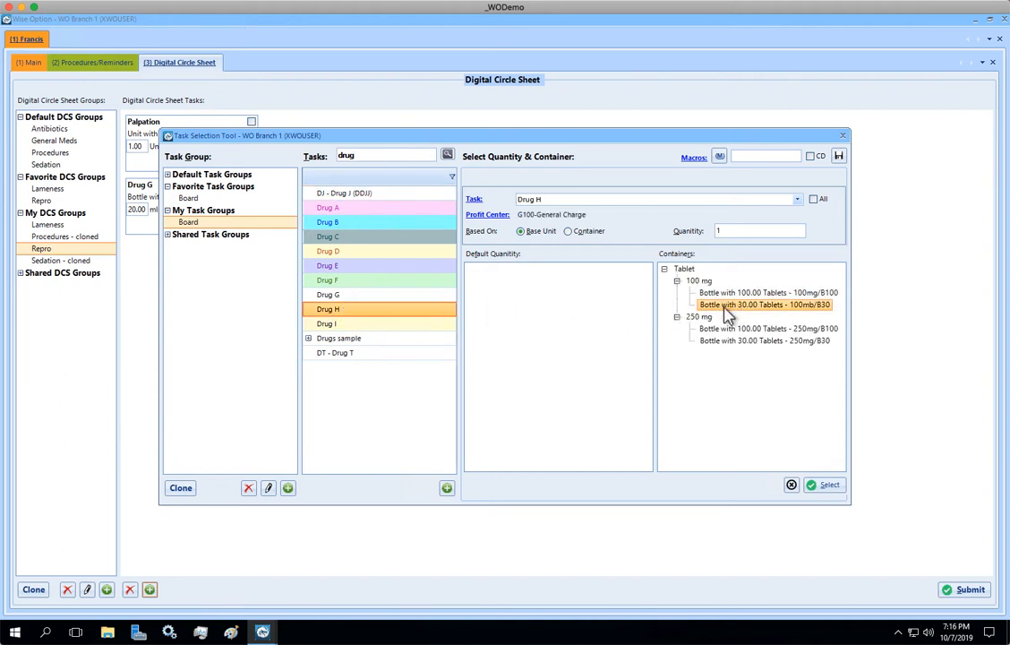
pyautogui.click(735, 230)
pyautogui.write('5')
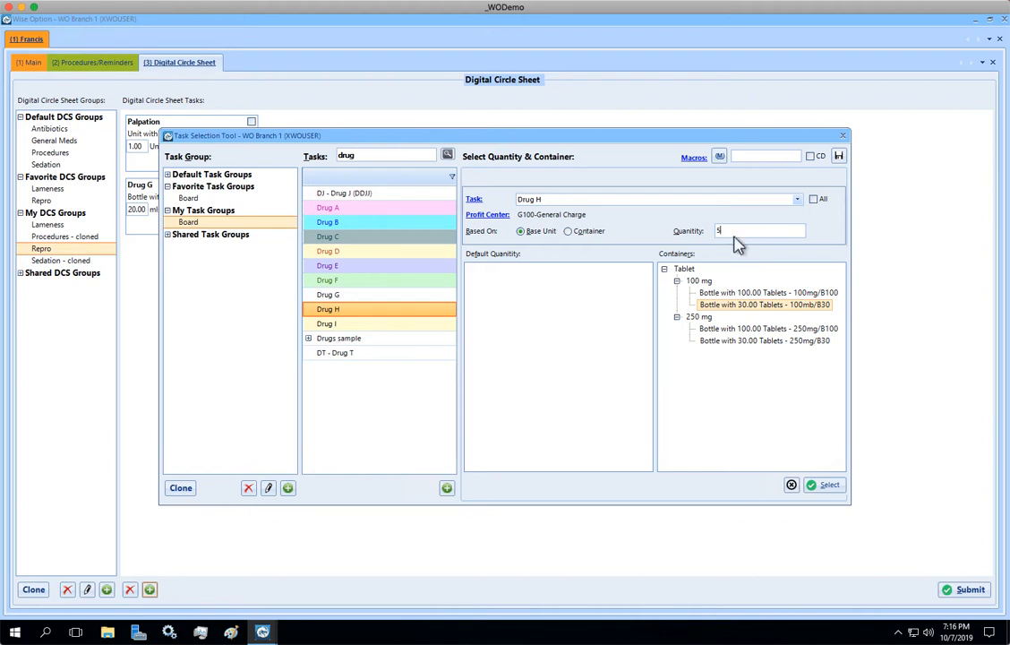
pyautogui.click(824, 485)
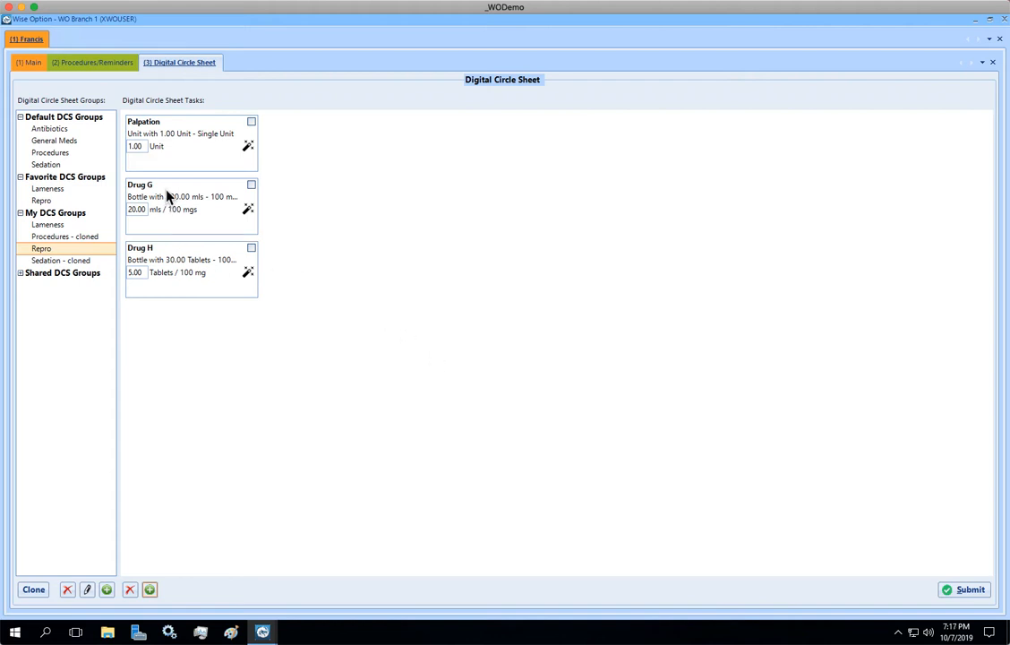
# Arrange Drug G and Drug H in one row beside Palpation in Repro, and move Drug F beside Lameness Exam in the Lameness group
pyautogui.moveTo(165, 188); pyautogui.dragTo(284, 170)
pyautogui.moveTo(175, 260); pyautogui.dragTo(462, 134)
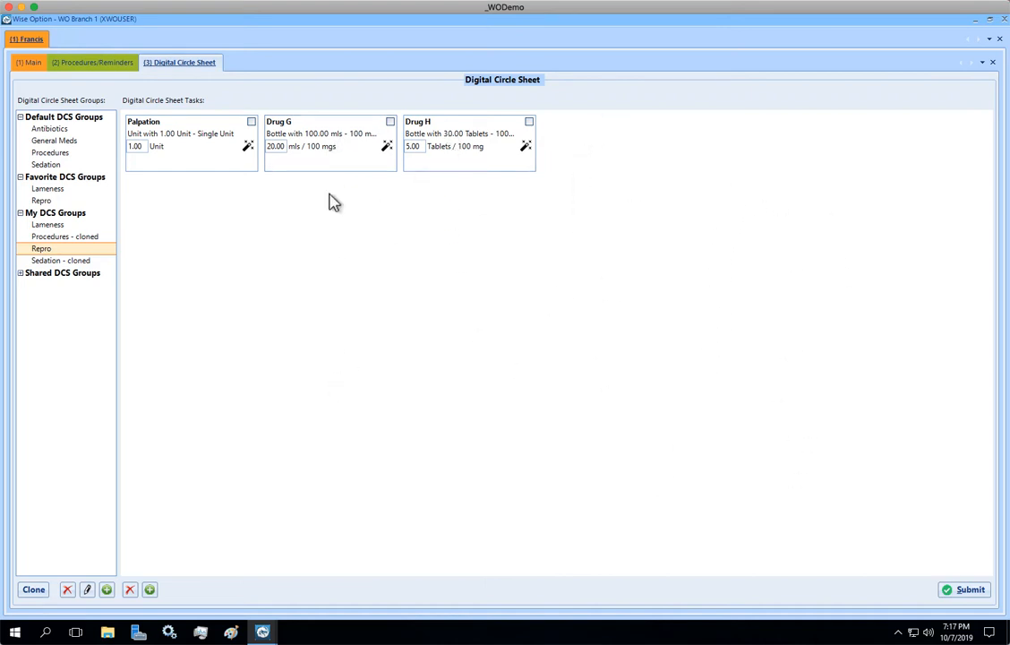
pyautogui.click(54, 226)
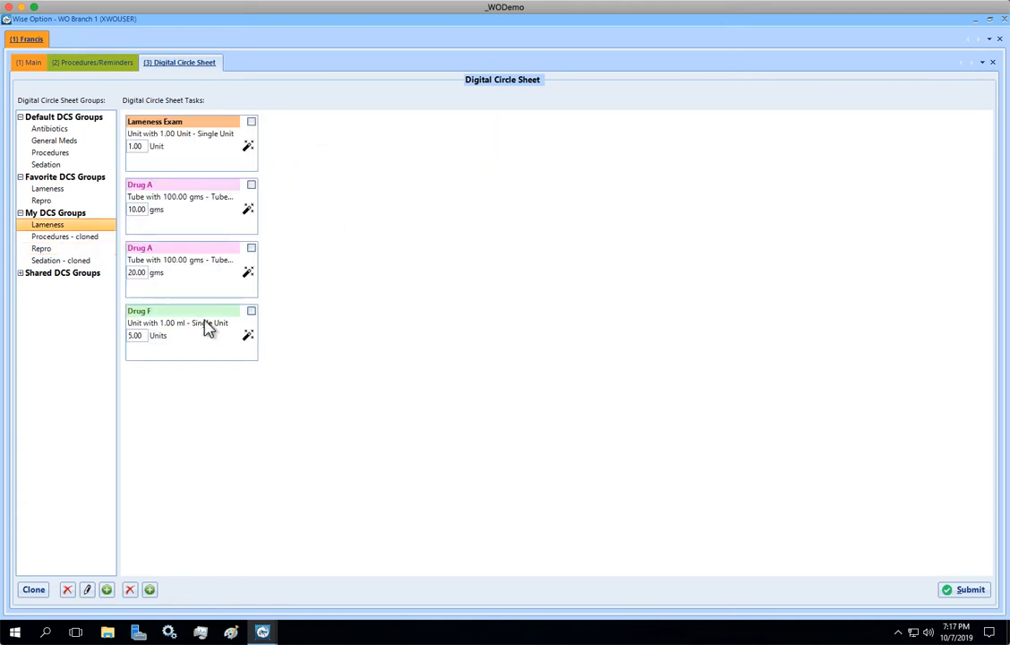
pyautogui.moveTo(215, 320); pyautogui.dragTo(339, 120)
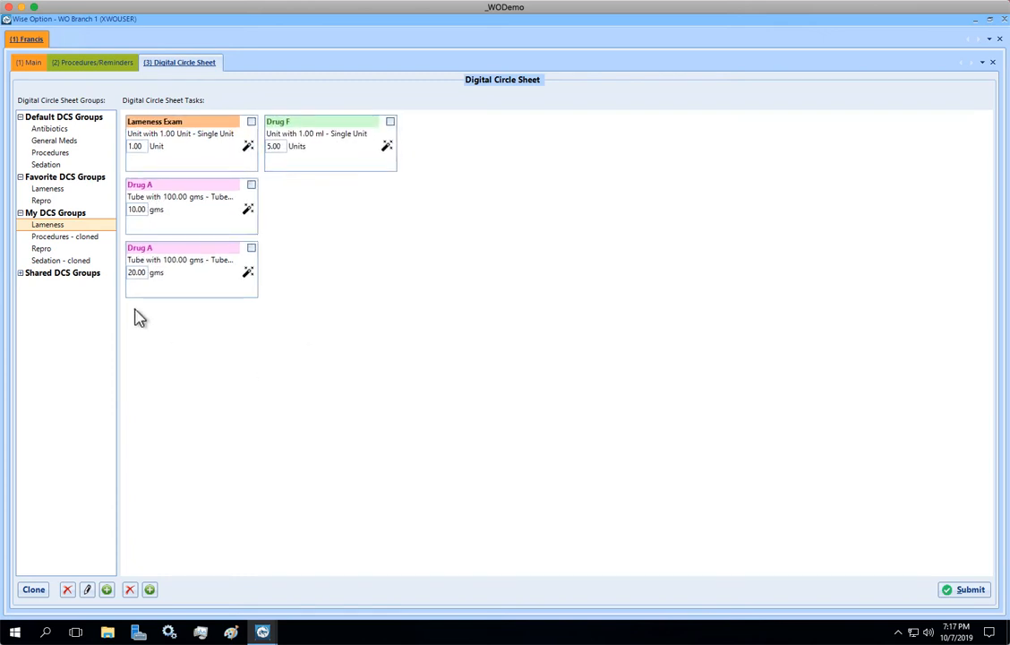
pyautogui.click(46, 249)
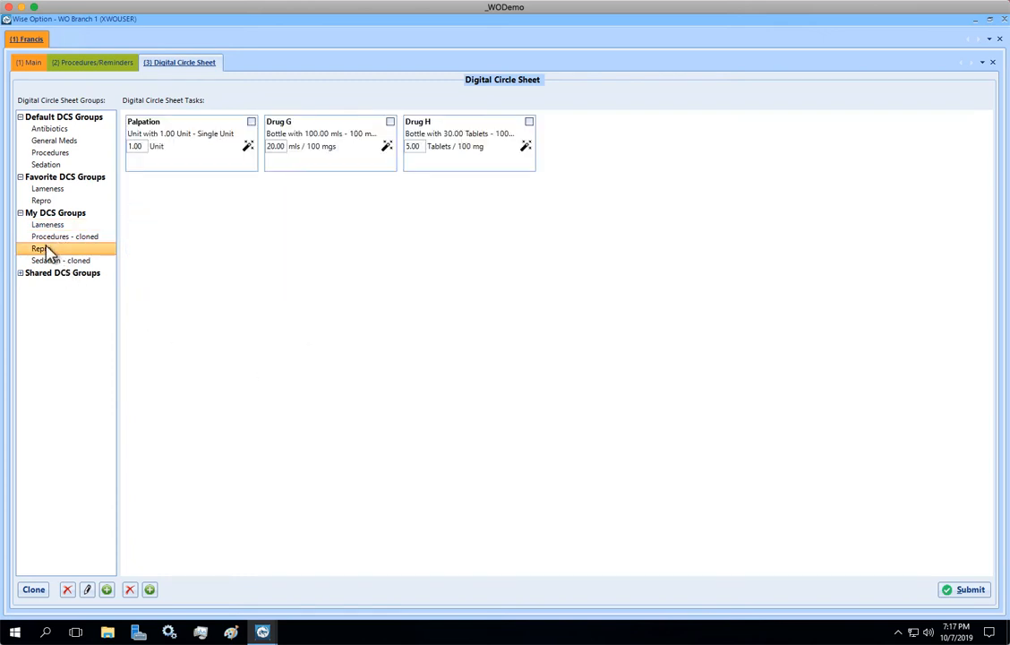
pyautogui.click(50, 225)
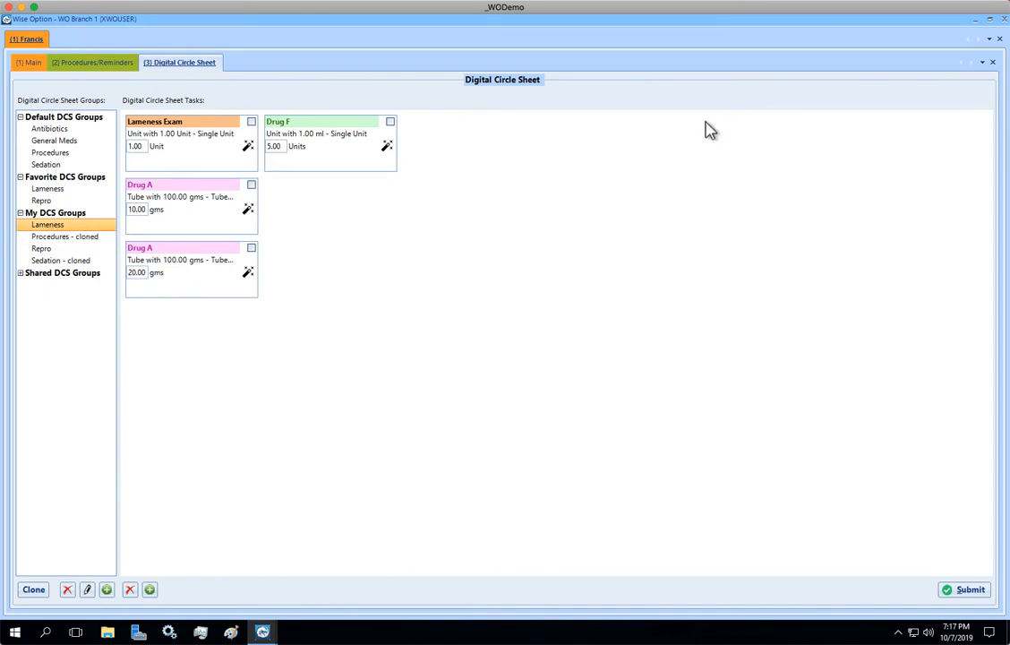
# Close and reopen the Digital Circle Sheet, then submit Lameness Exam, the 10 gms Drug A and Drug F from the Lameness group as charges
pyautogui.click(991, 62)
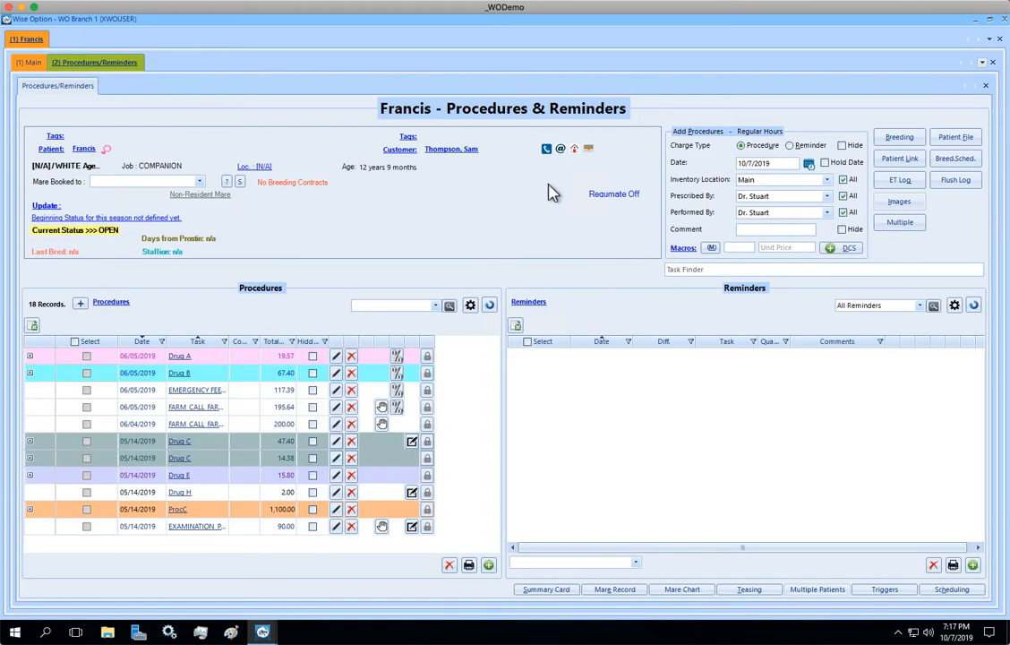
pyautogui.click(855, 252)
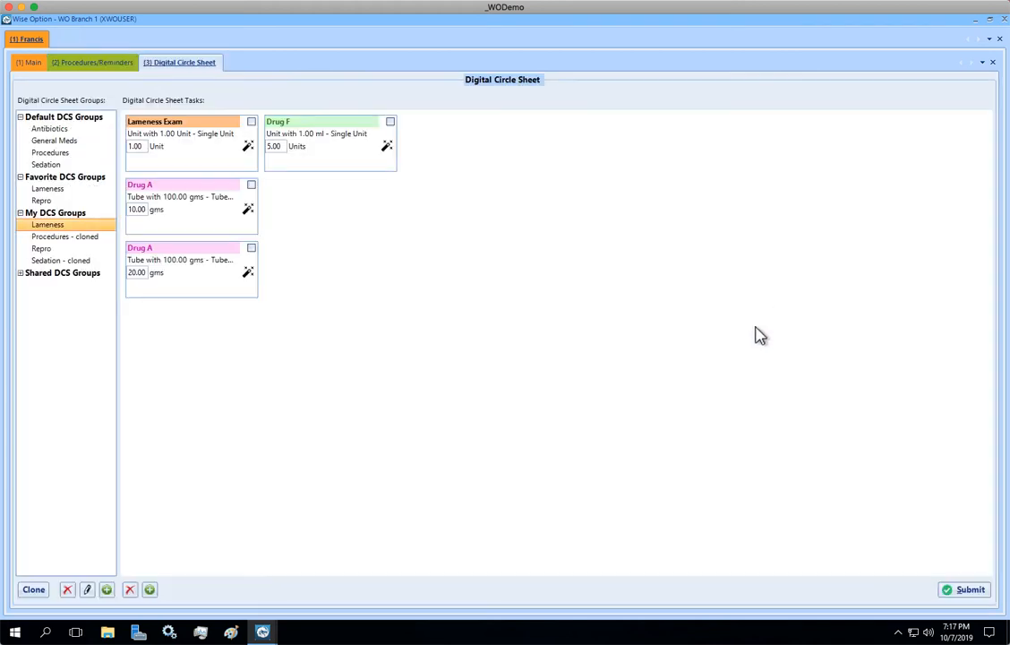
pyautogui.click(251, 122)
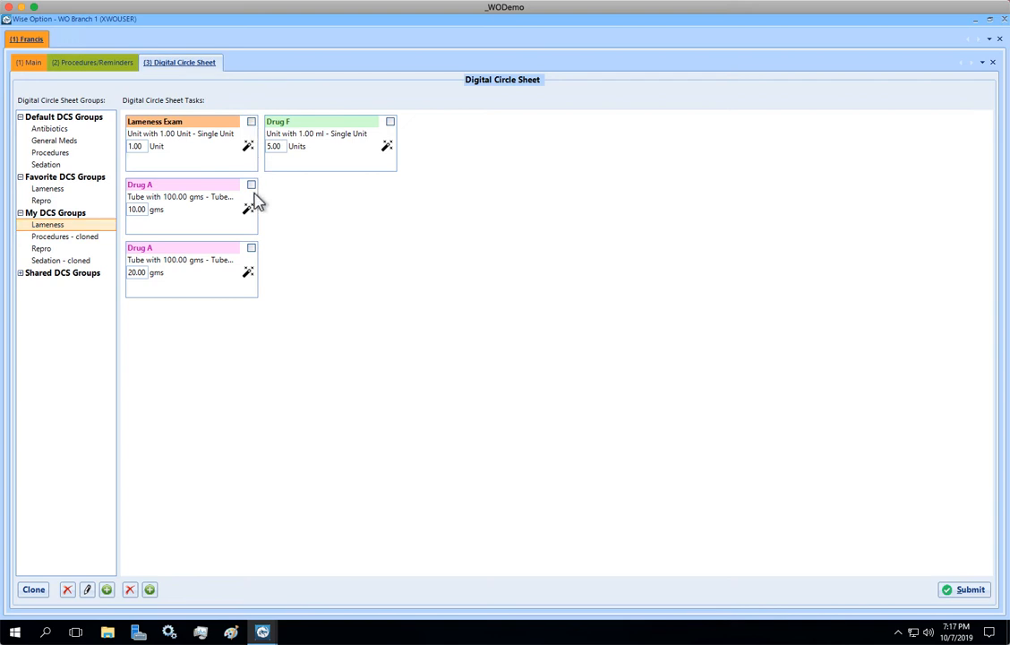
pyautogui.click(252, 185)
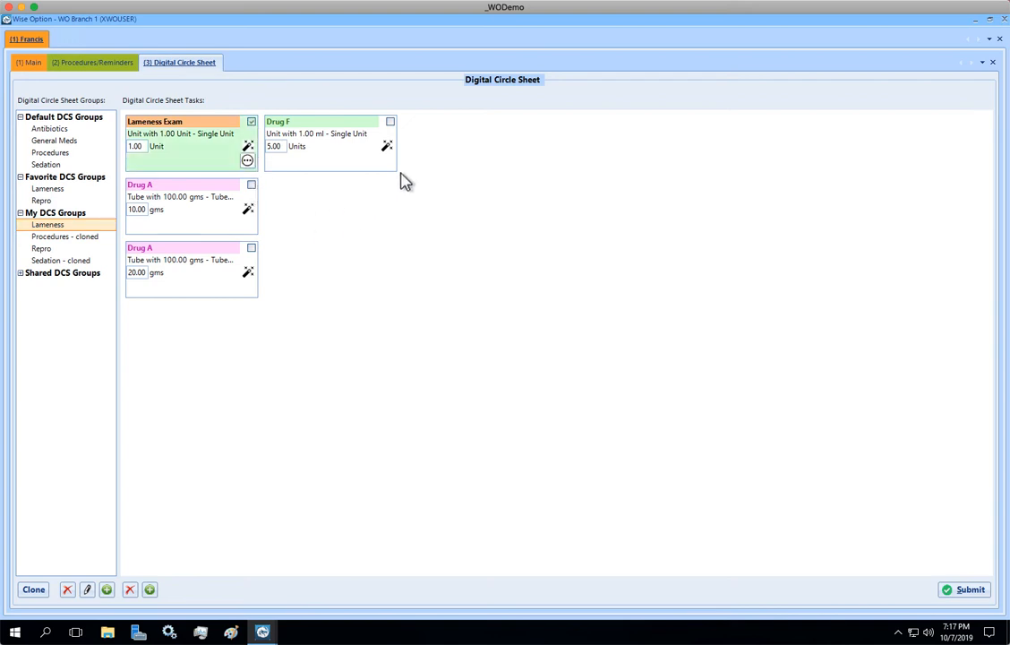
pyautogui.click(391, 122)
pyautogui.click(969, 591)
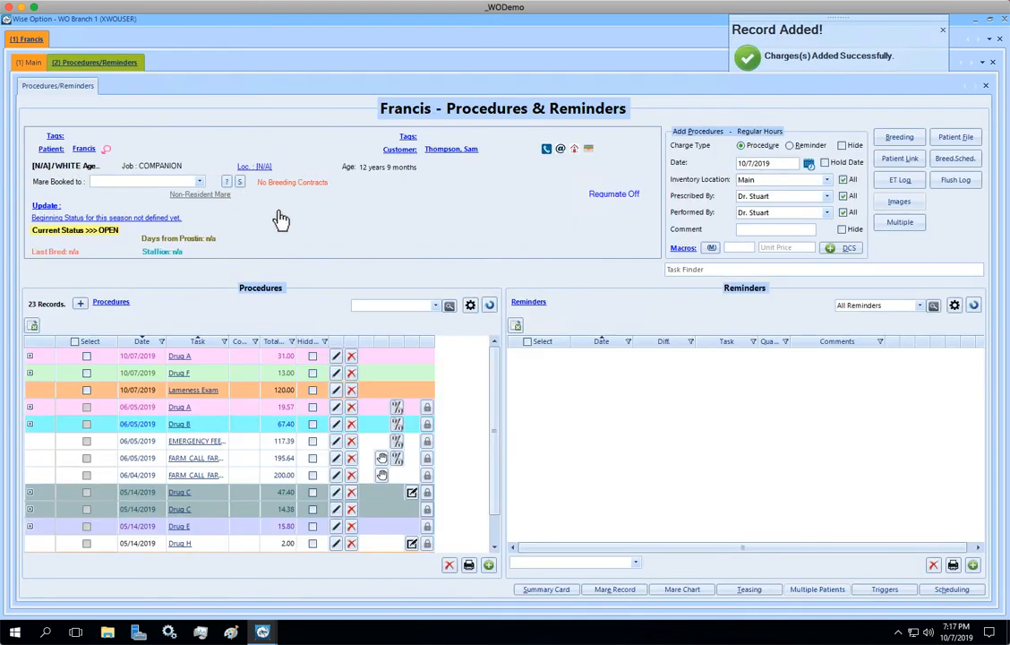
pyautogui.click(283, 358)
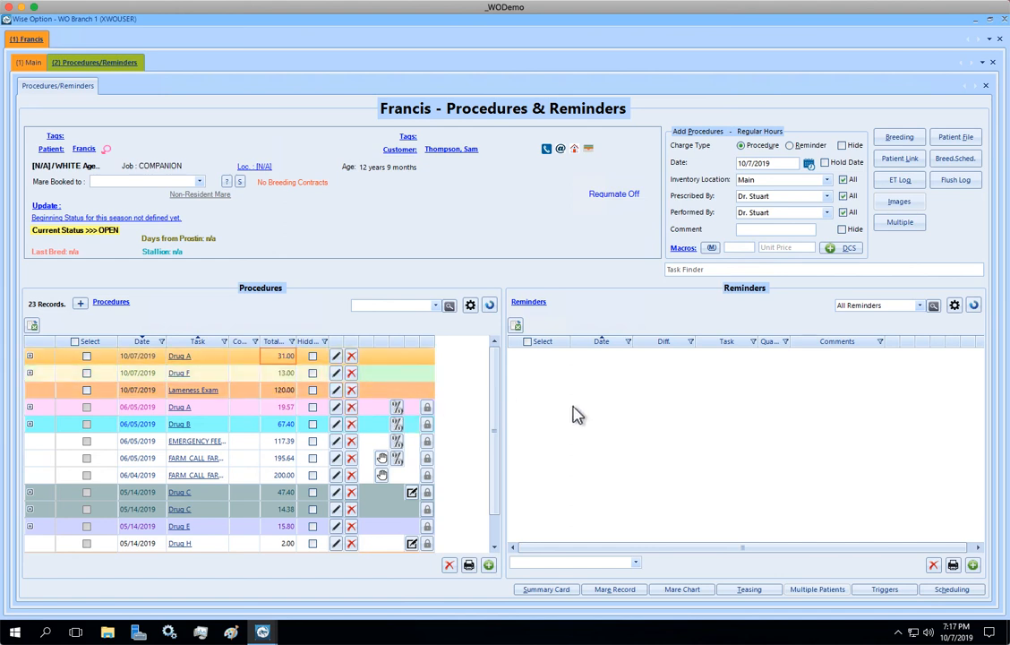